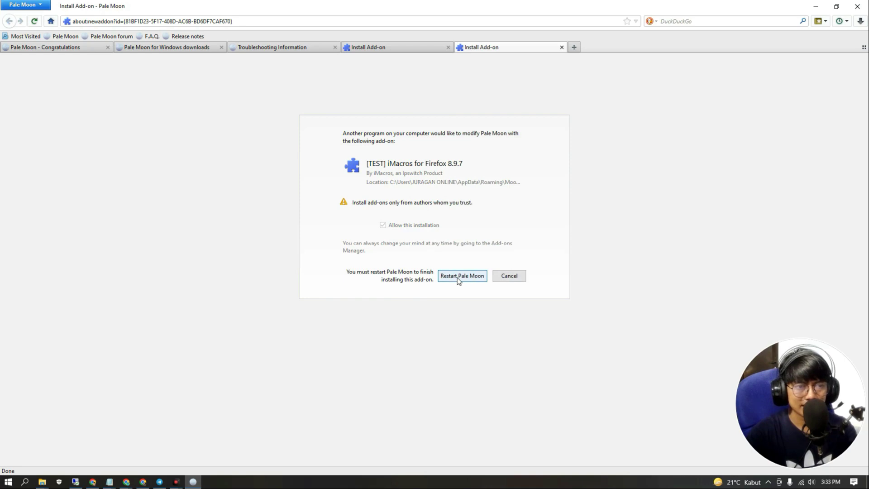
Restart Pale Moon to finish installing the iMacros for Firefox 8.9.7 add-on, and decline making it the default browser.
click(461, 275)
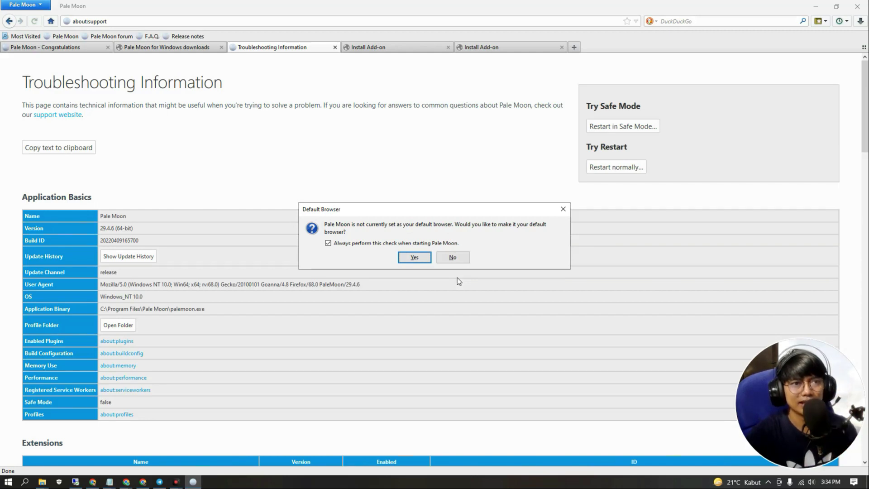
click(453, 257)
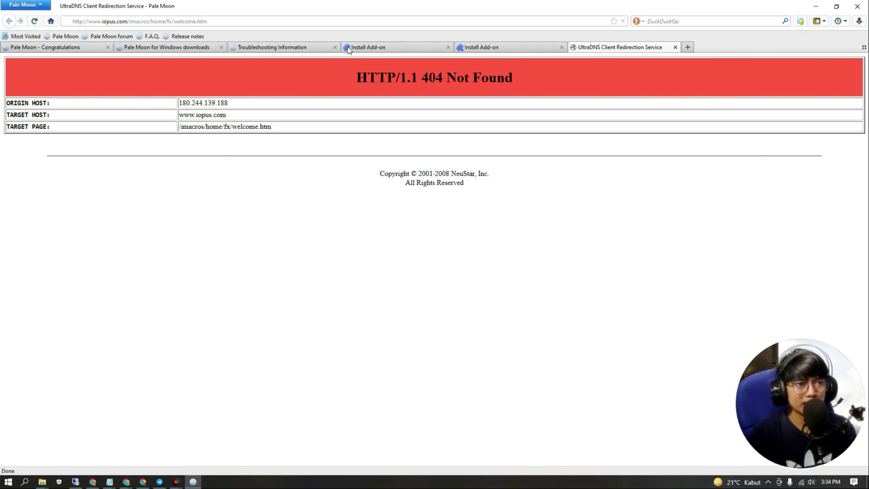
Close both Install Add-on tabs and the UltraDNS redirection tab, and show the iMacros sidebar.
click(449, 47)
click(449, 48)
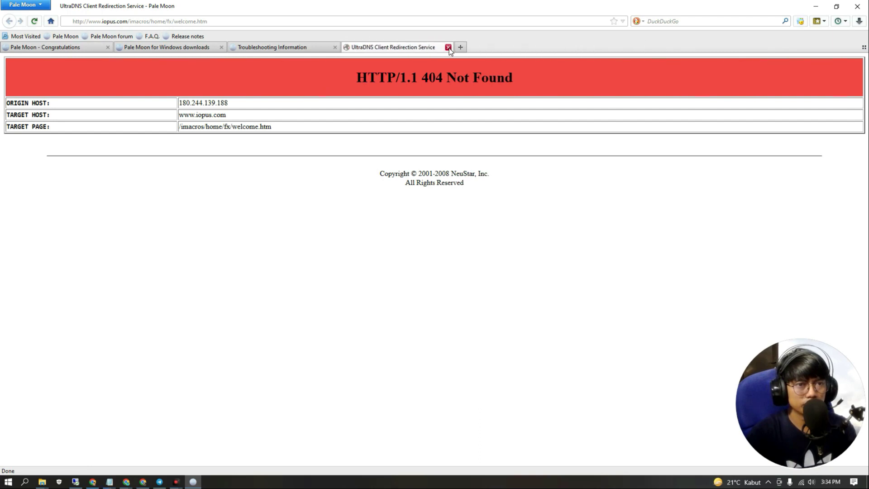
click(448, 48)
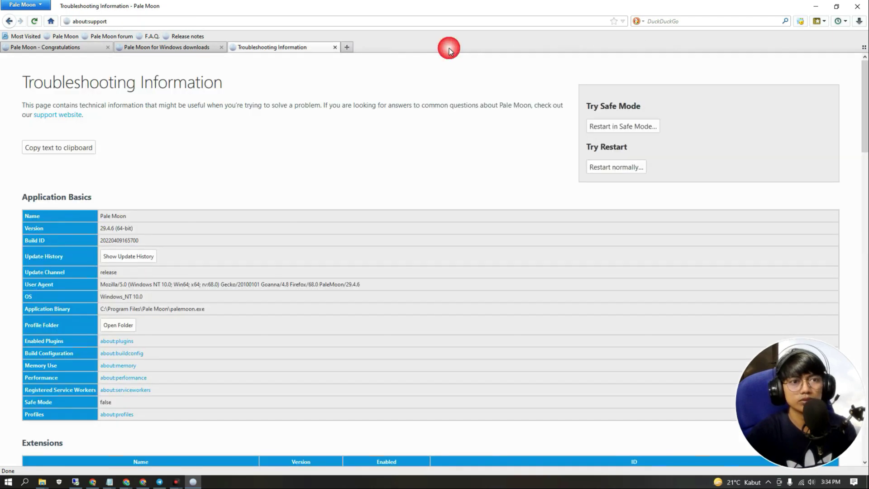
click(800, 21)
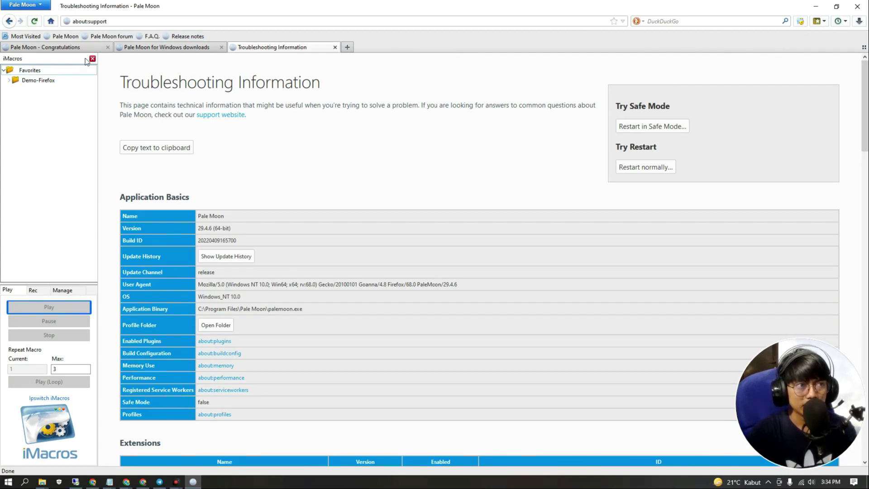
Open the About Pale Moon window to check the browser version, moving it higher on the page.
click(24, 5)
mouse_move(110, 86)
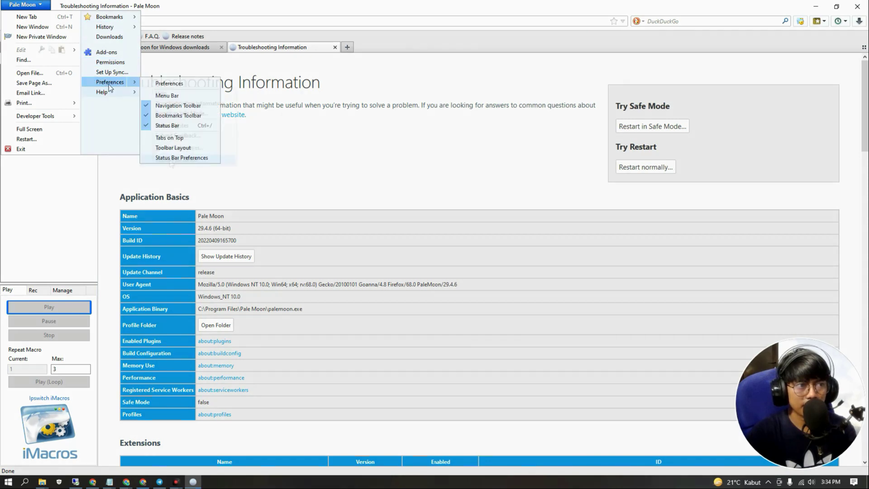
click(185, 160)
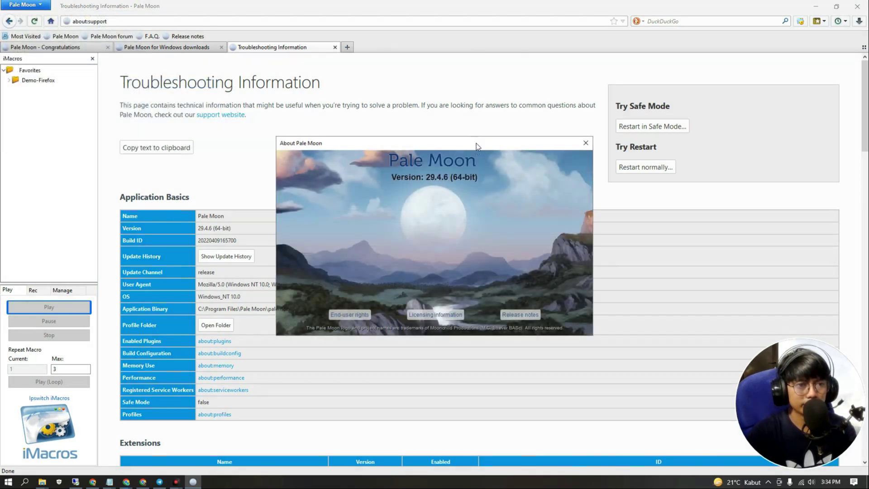
drag(476, 143, 518, 80)
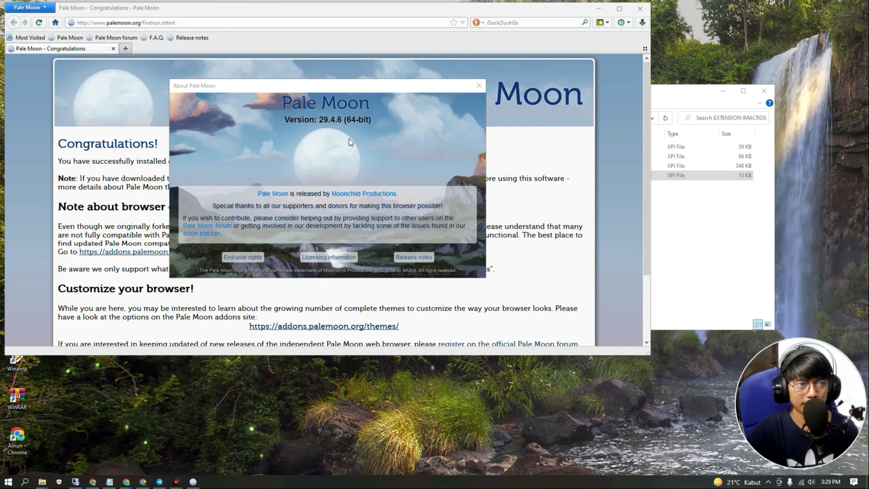
Search for "palemoon" in a new tab, open the Pale Moon Project homepage and close the About window.
click(125, 48)
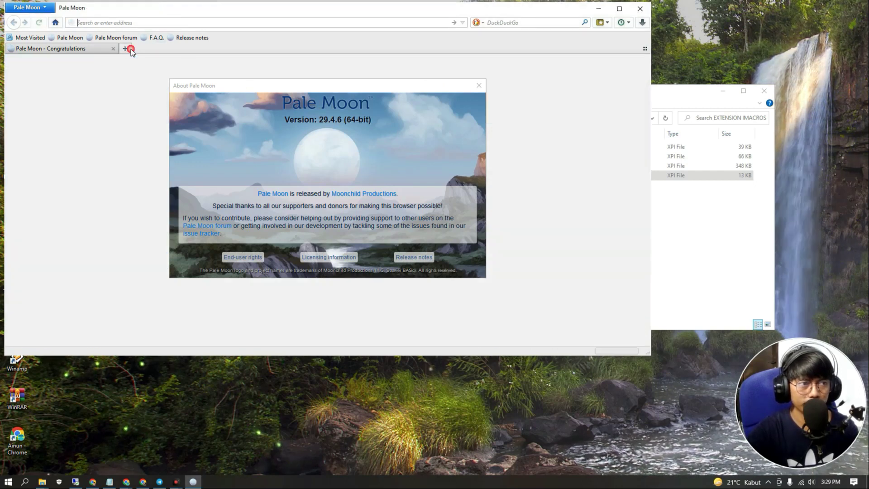
text(palemoon)
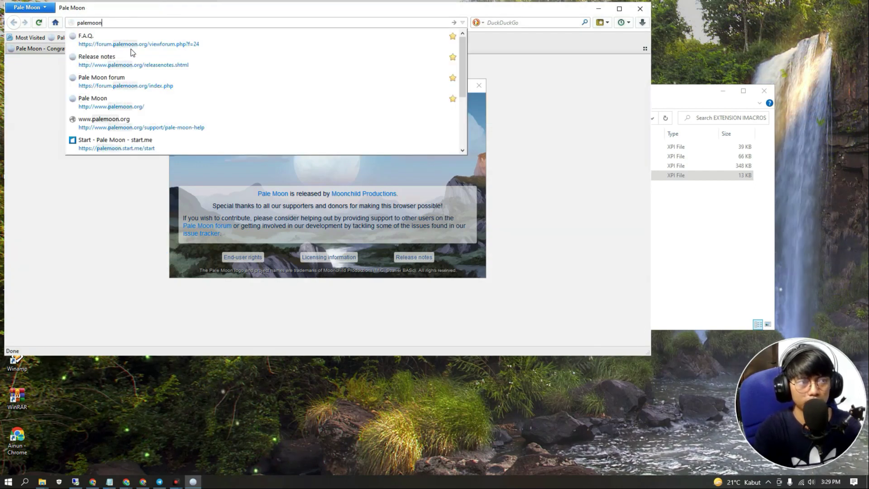
key(Return)
drag(315, 85, 374, 86)
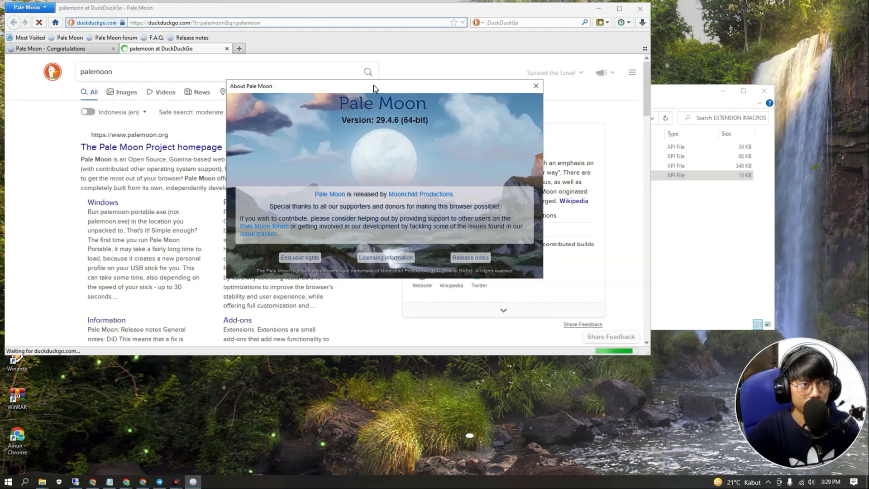
click(134, 151)
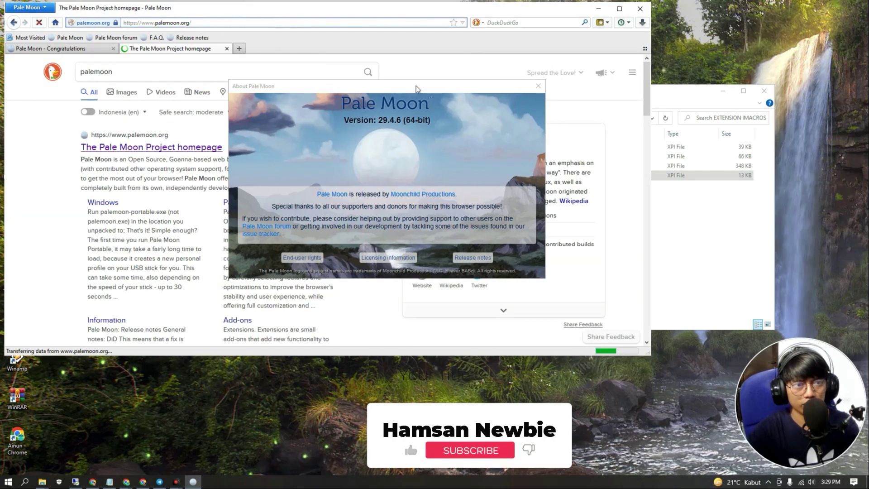
click(538, 88)
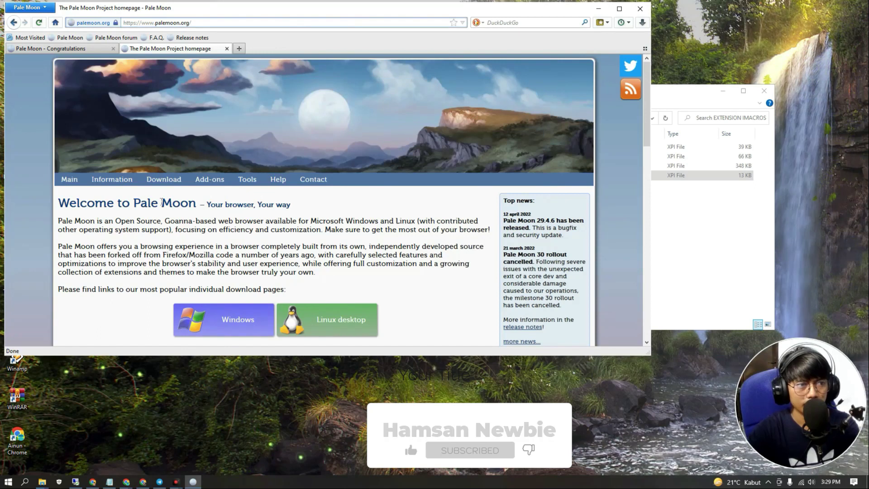
Open the Pale Moon for Windows download page and maximize the browser window.
click(164, 179)
mouse_move(173, 194)
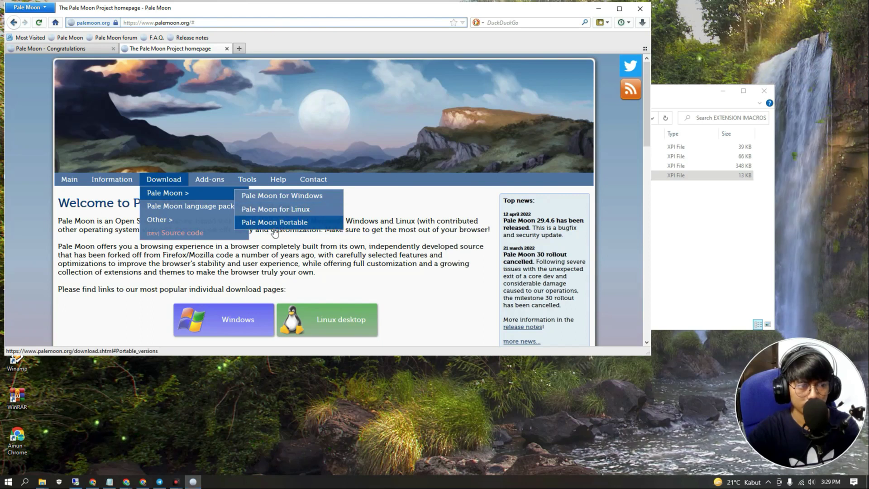
click(288, 200)
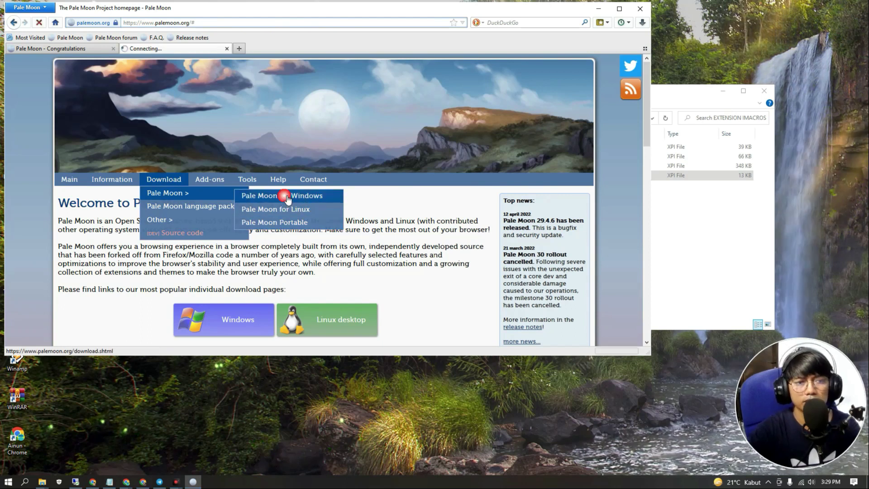
click(619, 9)
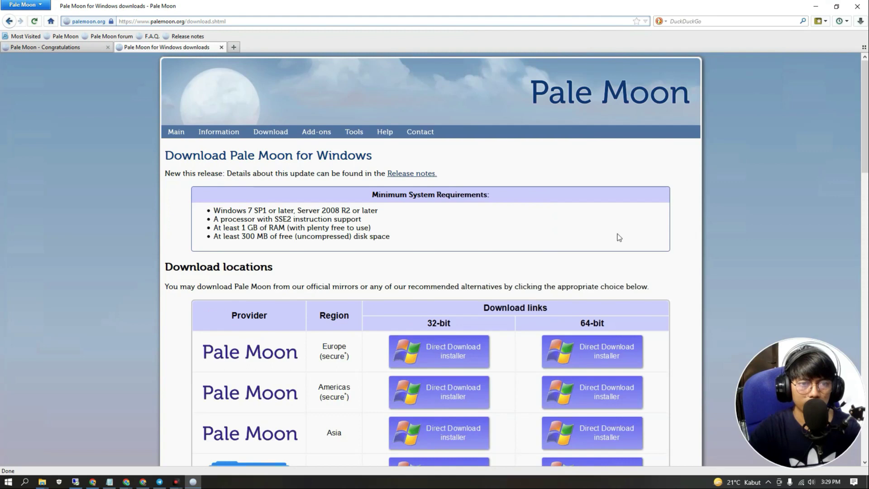
Examine the download page's release checksums and compare the release with today's date in the system calendar.
scroll(461, 252, down, 10)
scroll(462, 252, down, 10)
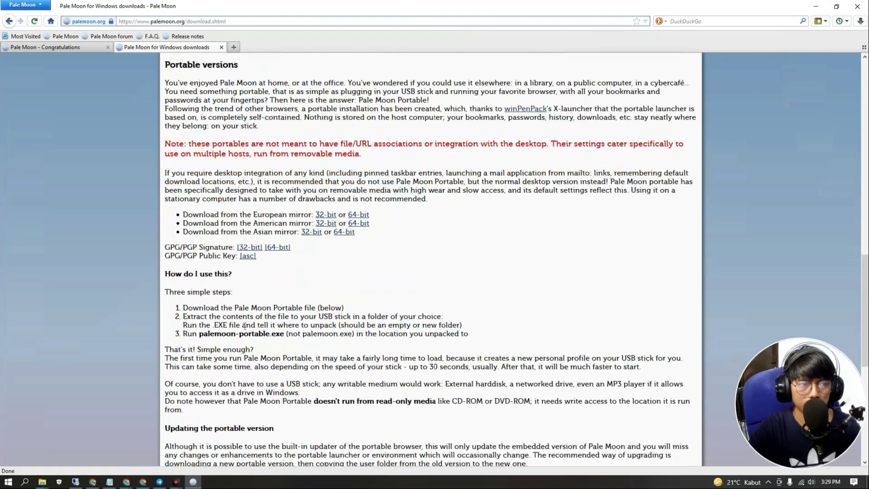
scroll(340, 228, down, 4)
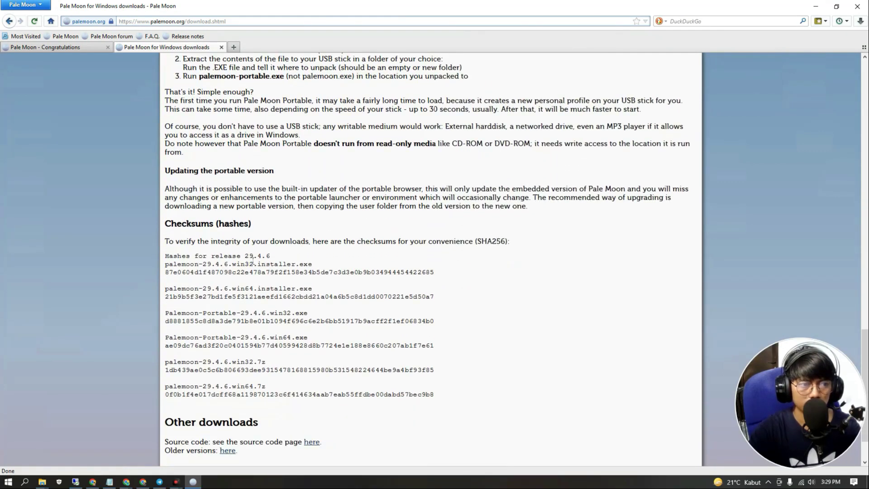
click(299, 257)
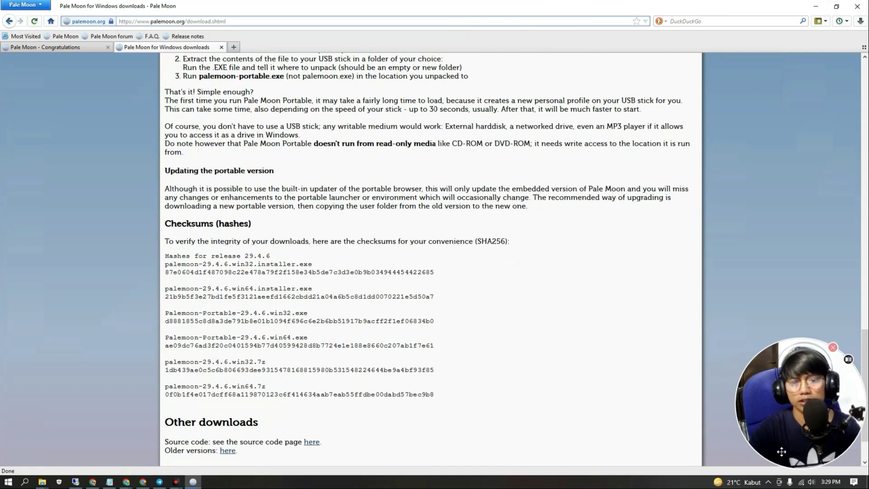
click(831, 482)
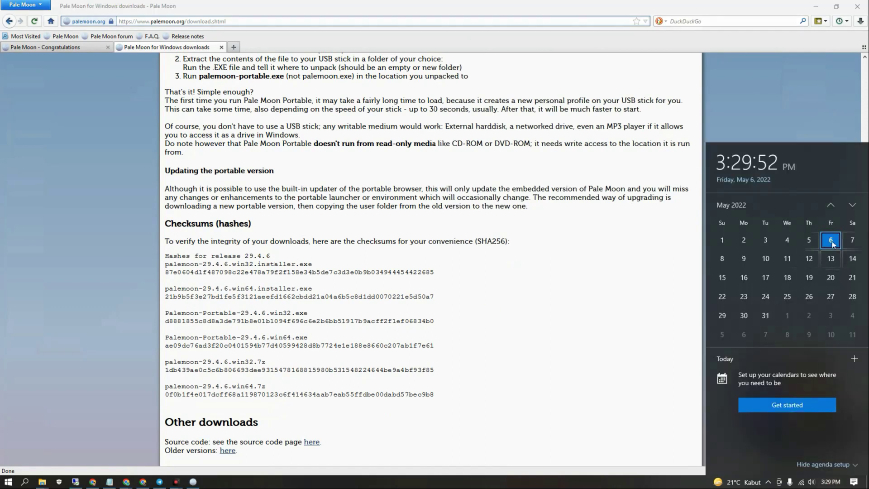
click(672, 245)
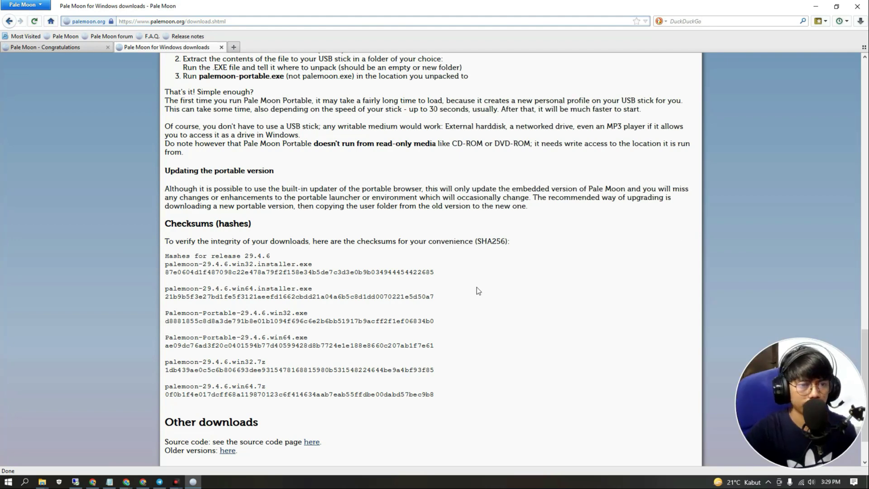
scroll(477, 286, up, 20)
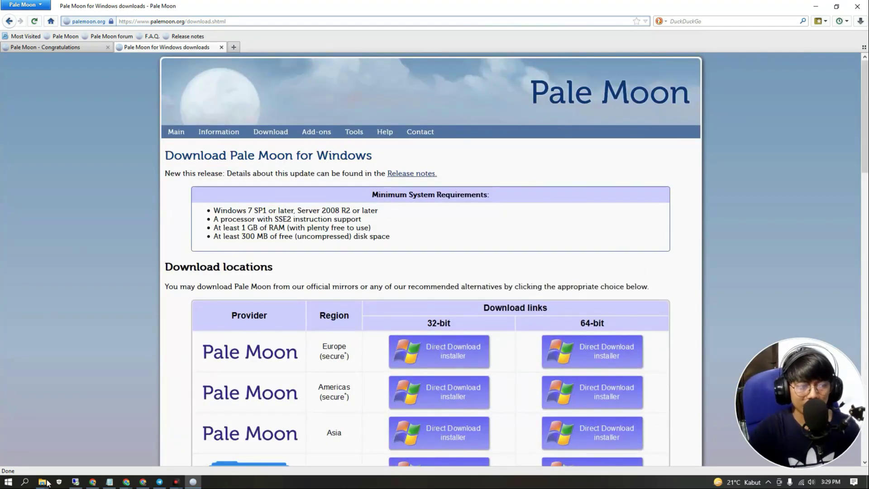
Bring the EXTENSION IMACROS folder window over the browser and select imacros_for_firefox-8.9.7-fx.xpi.
mouse_move(42, 481)
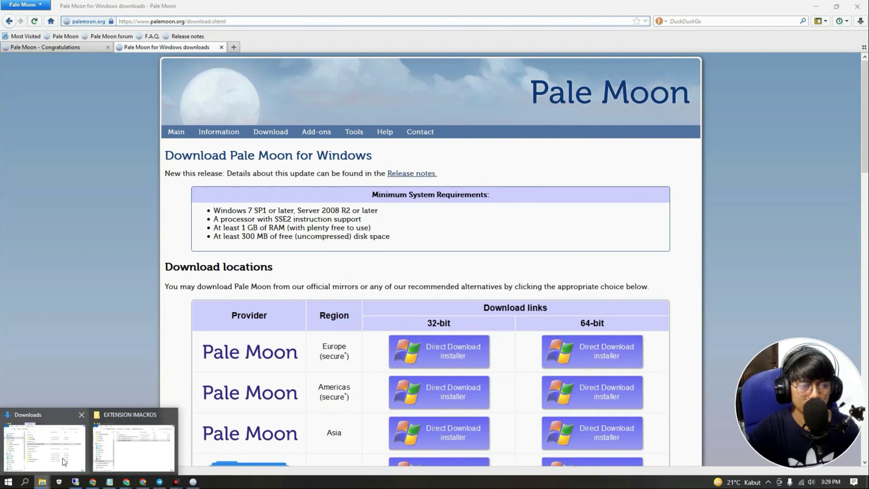
click(110, 443)
drag(494, 89, 287, 118)
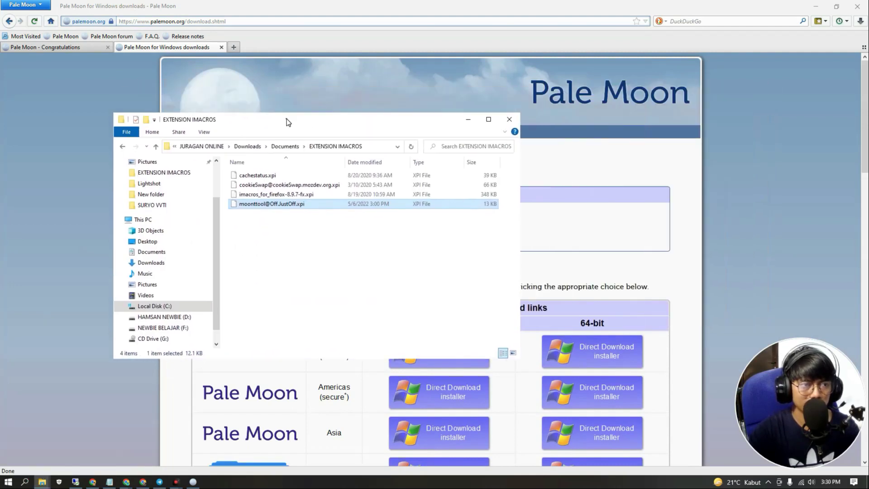
click(275, 194)
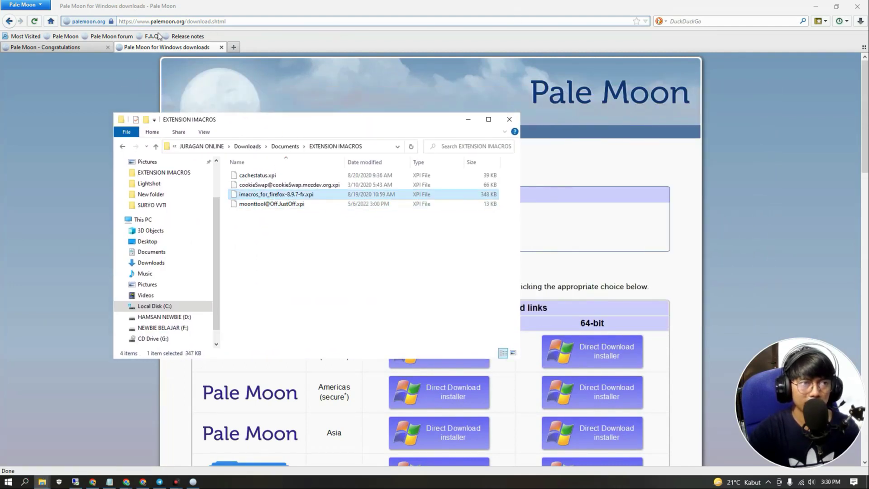
Open the Add-ons Manager and turn off automatic add-on updates.
click(41, 5)
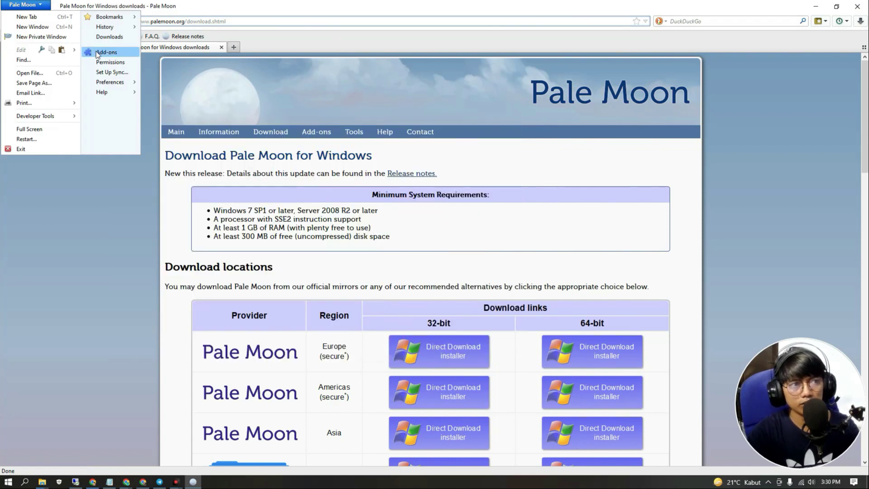
click(97, 53)
click(727, 66)
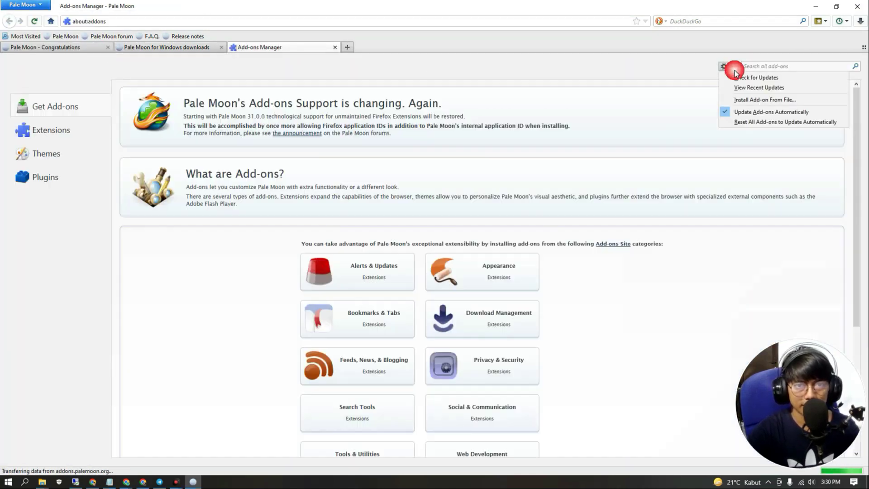
click(742, 112)
Try to install the add-on from the file imacros_for_firefox-8.9.7-fx.xpi and dismiss the resulting notification.
click(726, 66)
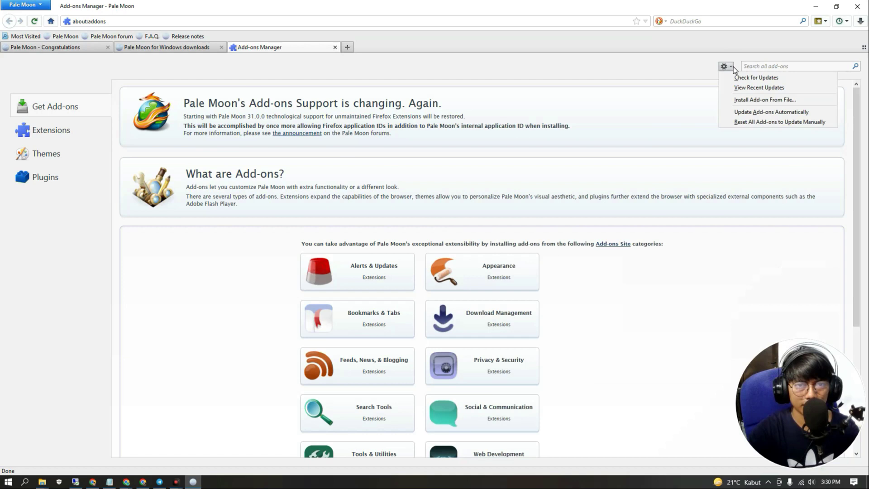
click(743, 100)
click(283, 172)
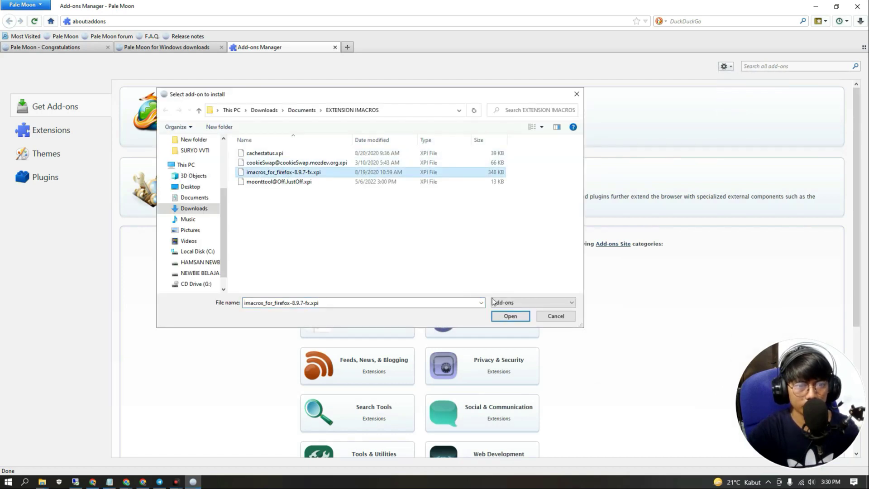
click(504, 316)
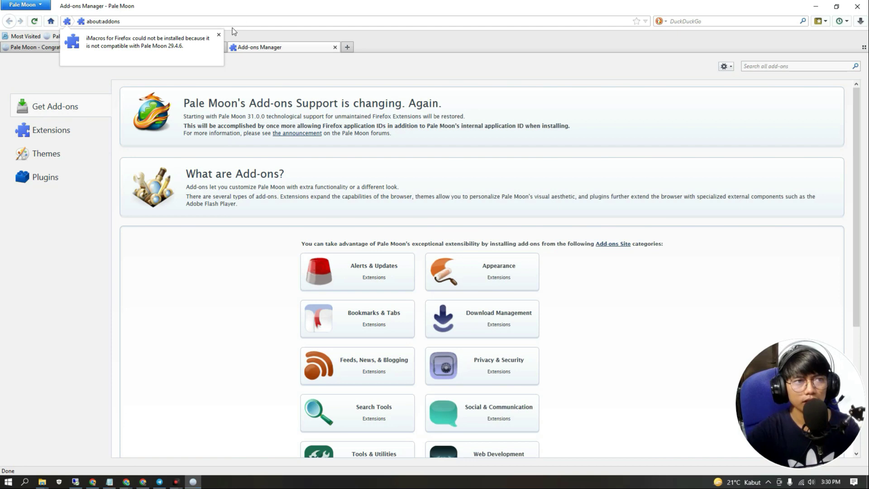
click(218, 34)
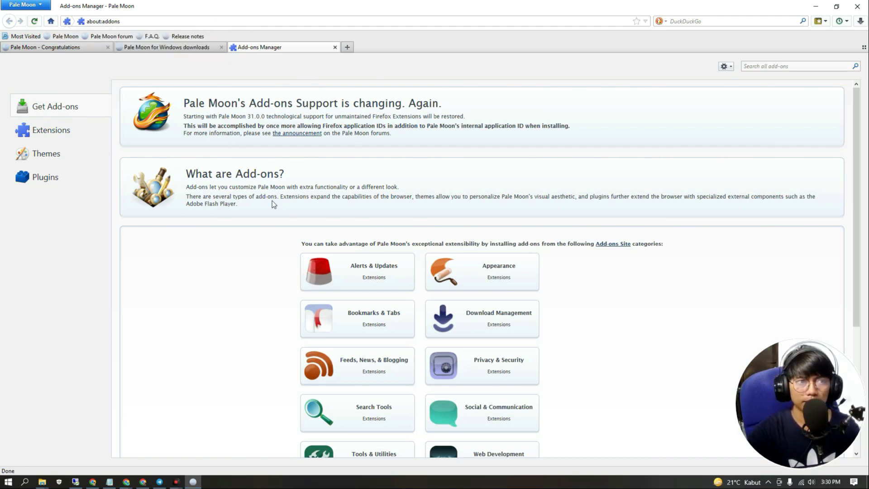
Switch to Chrome to view the Extensions folder on Google Drive, then return to Pale Moon's Add-ons Manager.
mouse_move(130, 483)
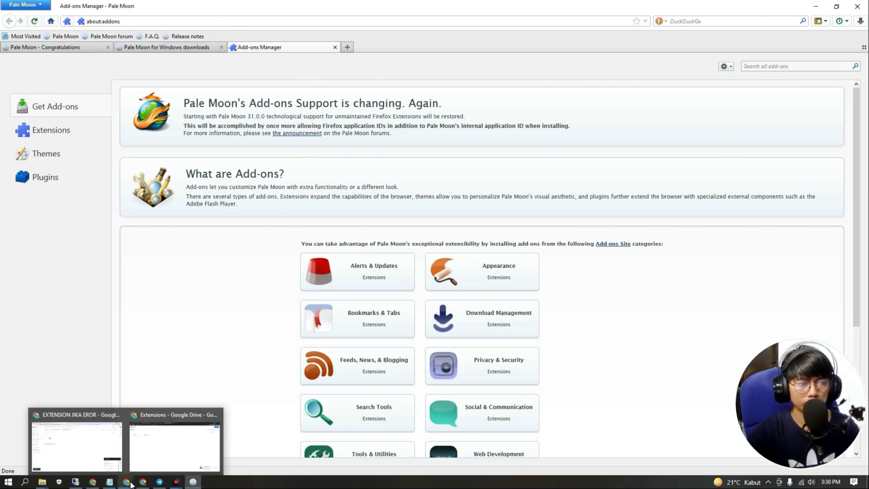
click(167, 449)
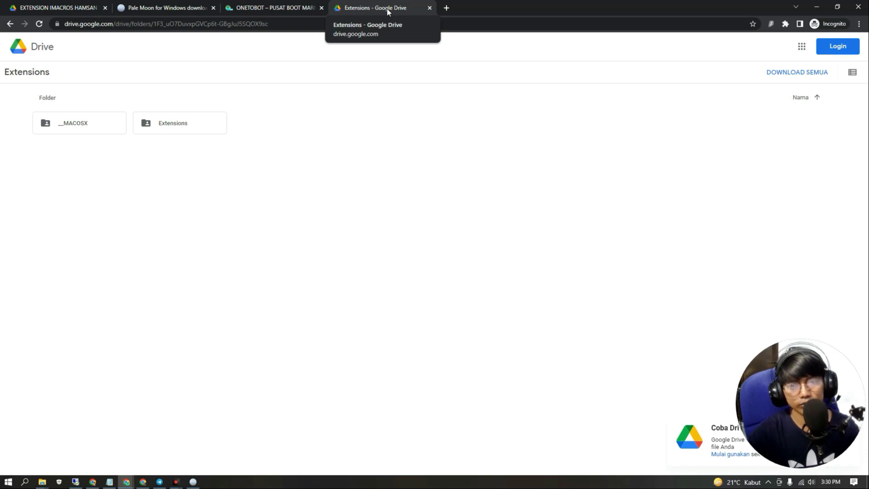
click(816, 7)
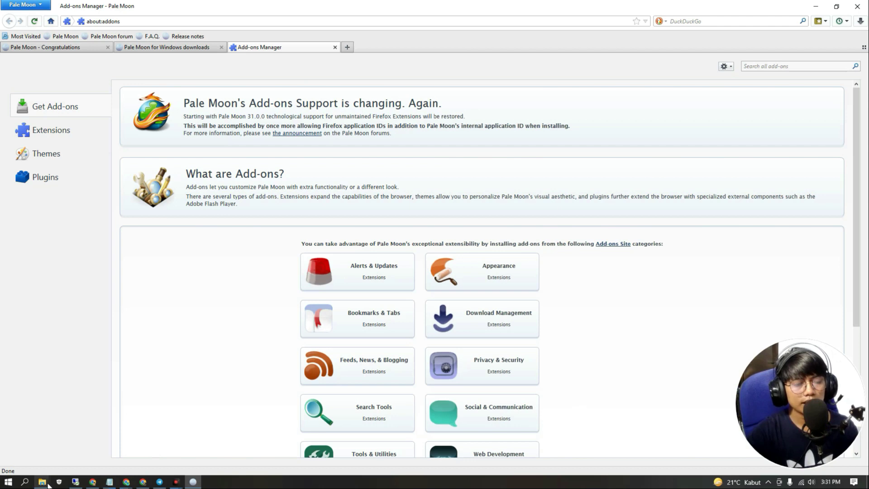
Look at the Extensions ZIP archive in the Downloads folder and minimize the folder window.
mouse_move(48, 484)
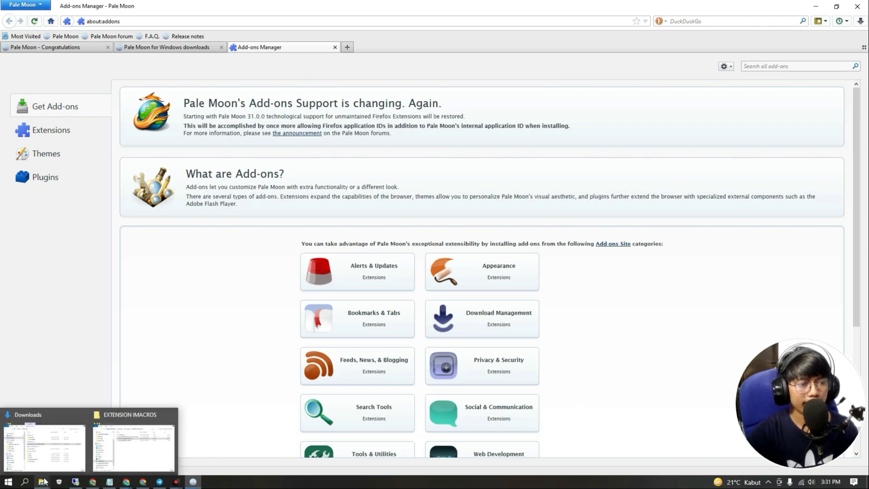
click(36, 449)
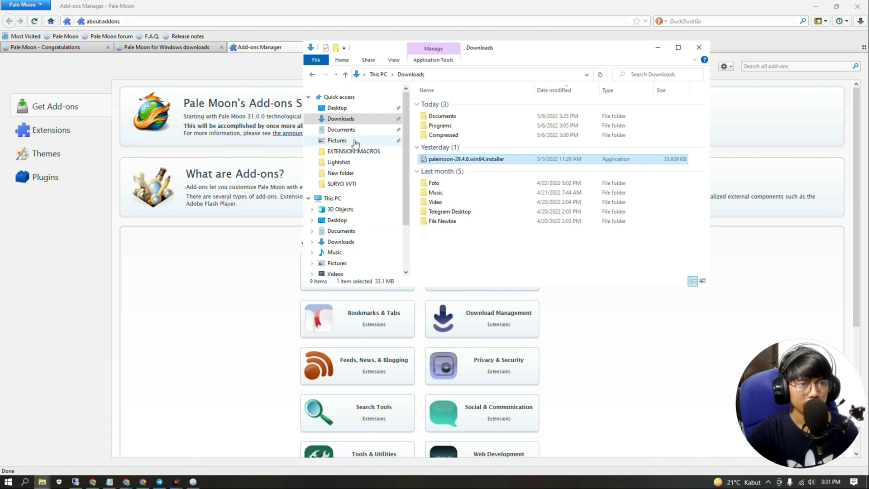
drag(538, 54, 868, 77)
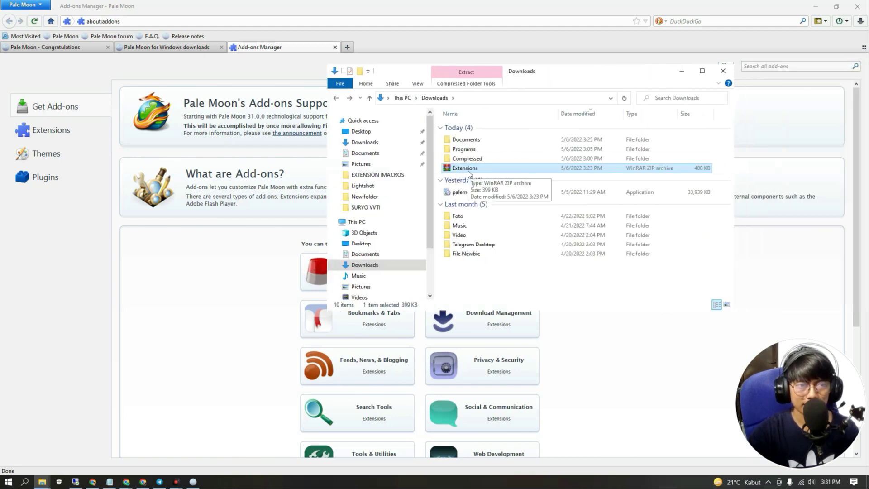
click(683, 71)
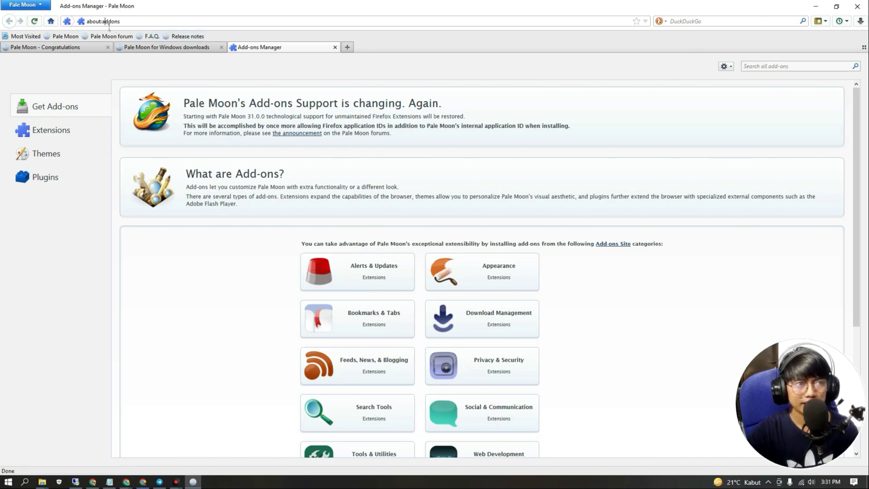
Copy the about:addons address from the browser into a blank Notepad note and change it to about:support.
click(122, 22)
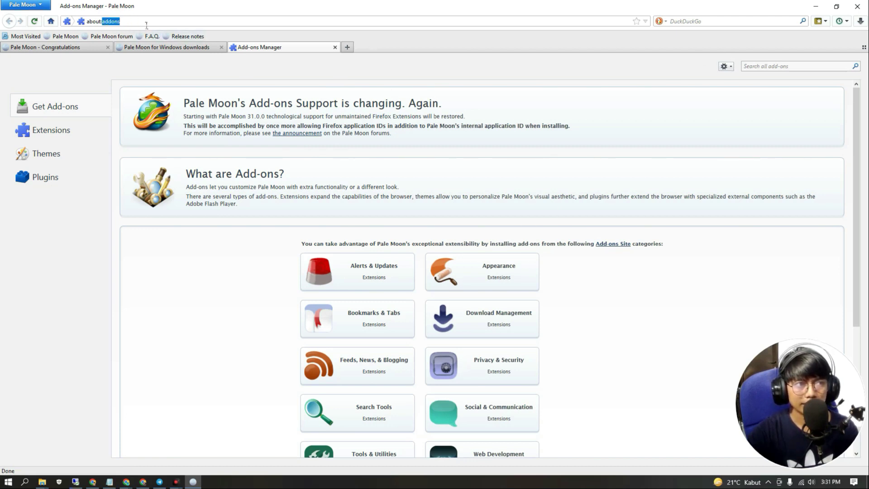
triple_click(163, 22)
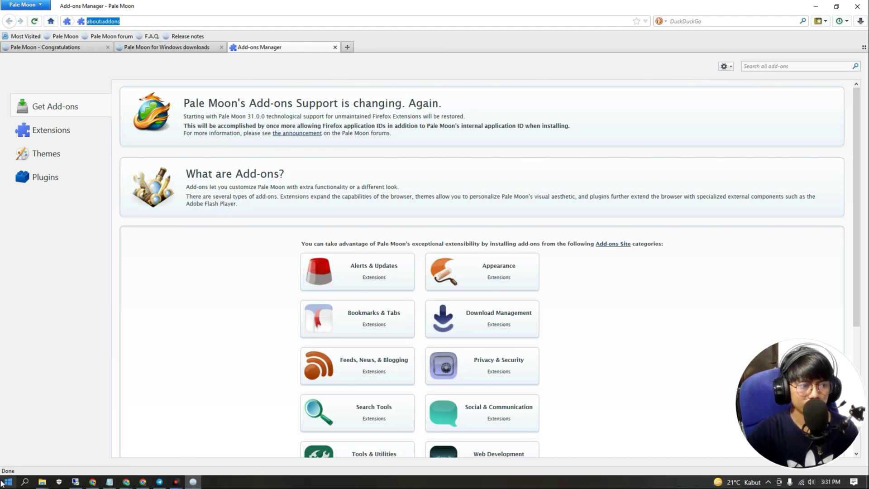
click(6, 481)
click(109, 482)
click(312, 90)
click(161, 21)
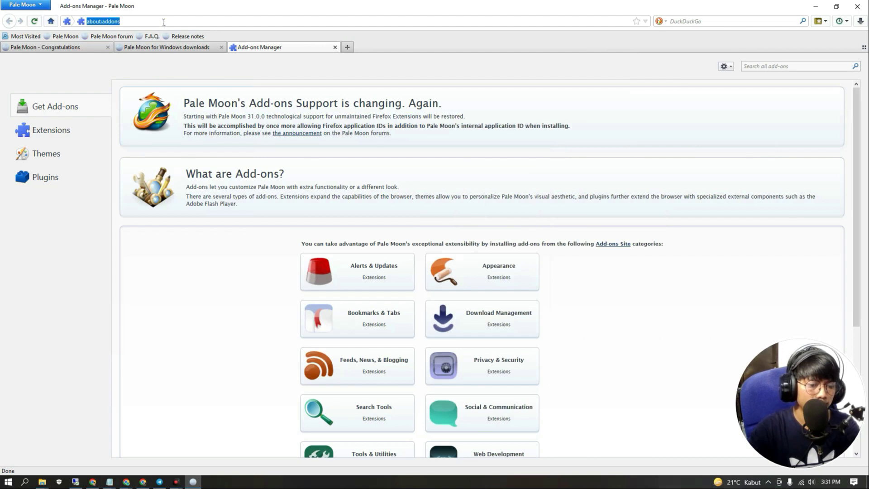
key(ctrl+c)
key(alt+Tab)
key(ctrl+v)
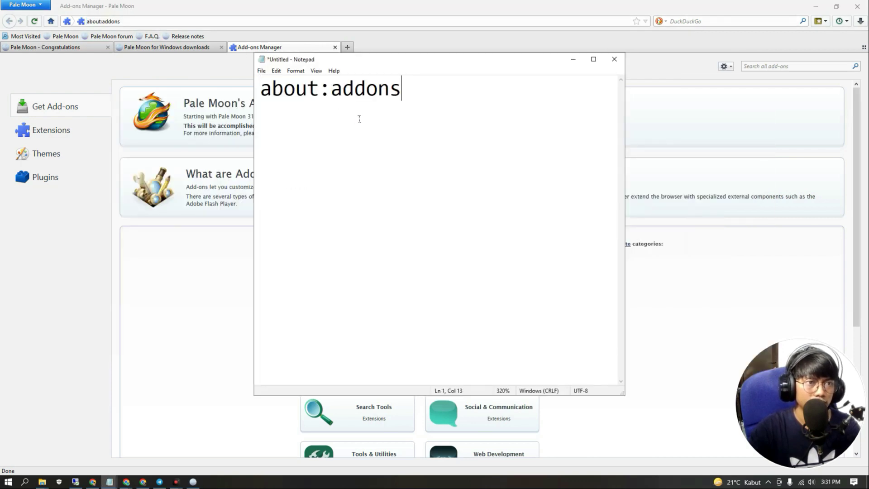
double_click(341, 89)
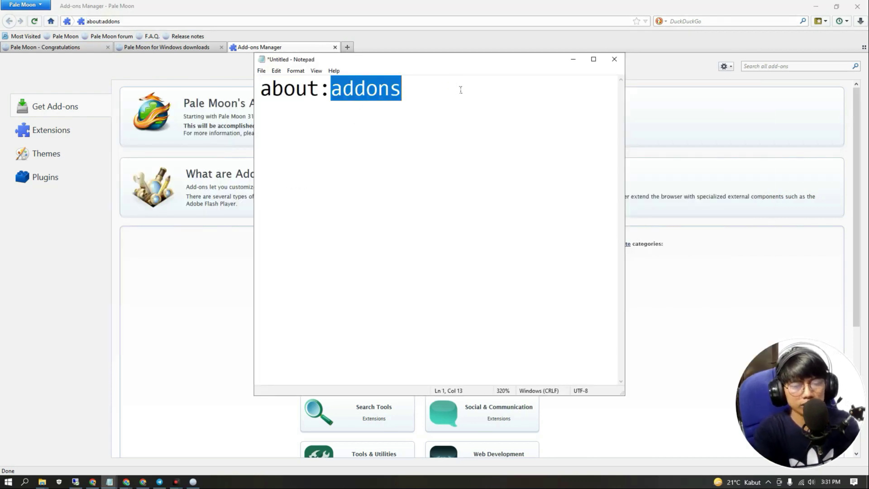
text(support)
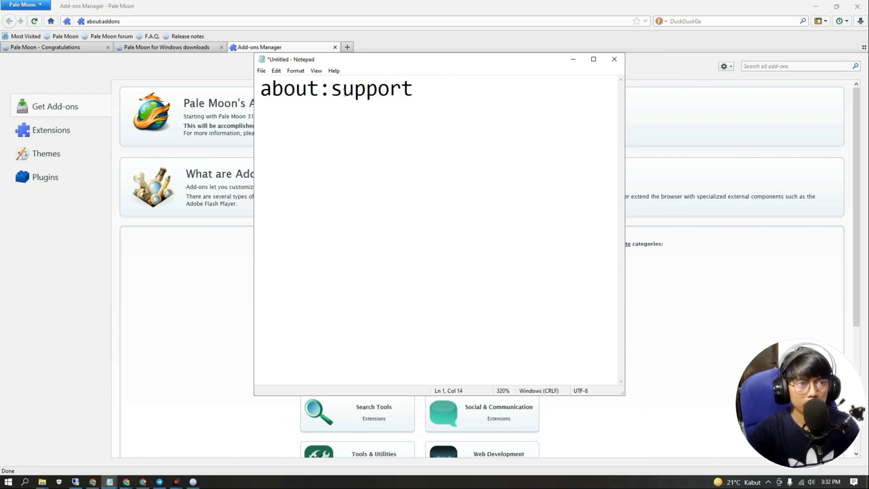
Copy about:support from the note and load that address in the Pale Moon tab.
mouse_move(330, 91)
mouse_down()
mouse_move(449, 91)
mouse_move(319, 83)
mouse_up()
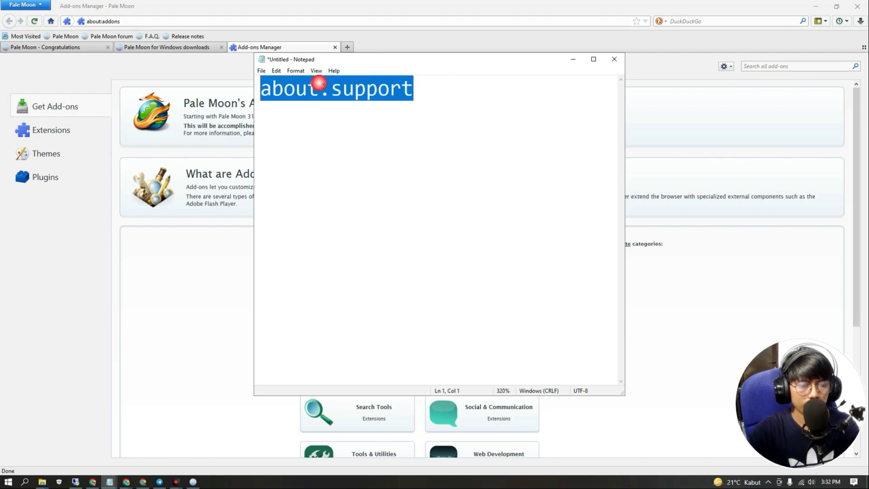
click(193, 20)
key(ctrl+a)
key(ctrl+v)
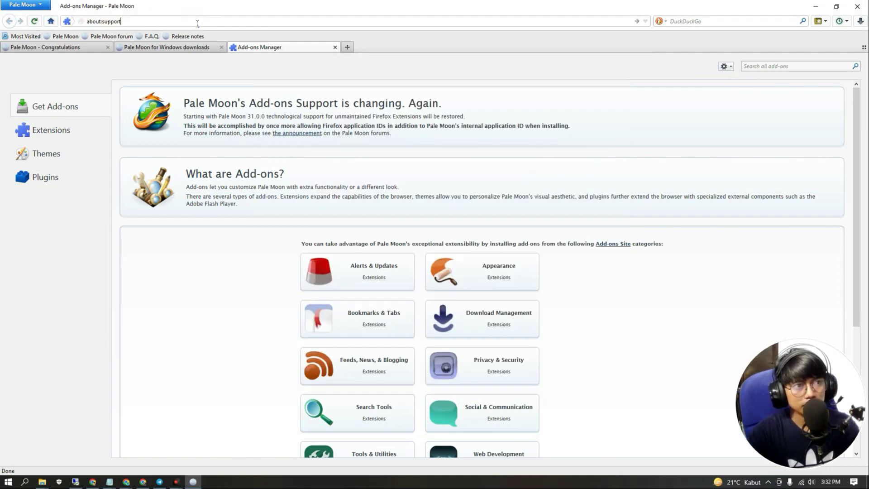
key(Return)
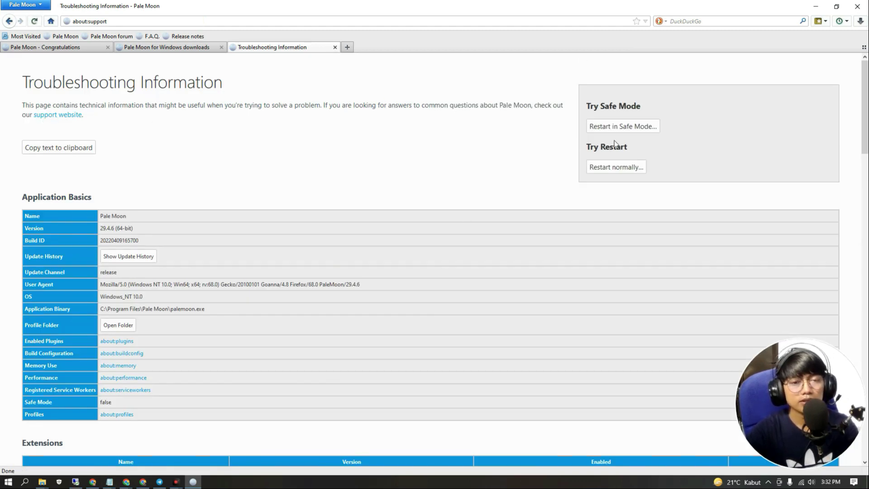
Open the profile folder from the Troubleshooting Information page and move its window clear for a second folder window.
scroll(257, 170, down, 4)
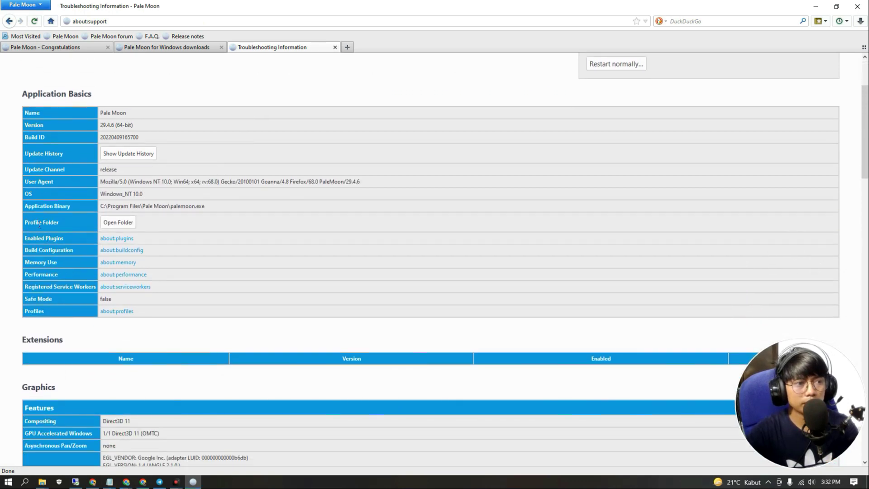
click(67, 223)
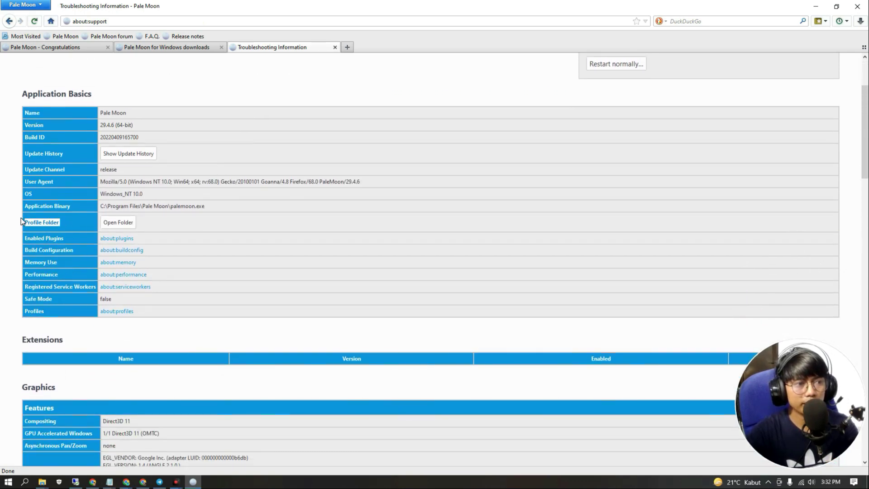
click(117, 224)
drag(566, 90, 526, 80)
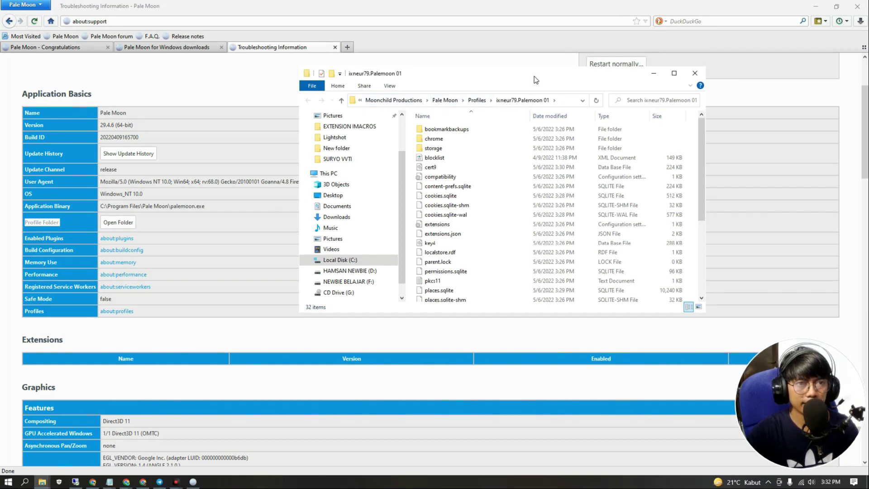
drag(534, 76, 521, 77)
scroll(469, 154, down, 3)
scroll(468, 154, down, 2)
scroll(468, 155, up, 5)
drag(532, 80, 393, 82)
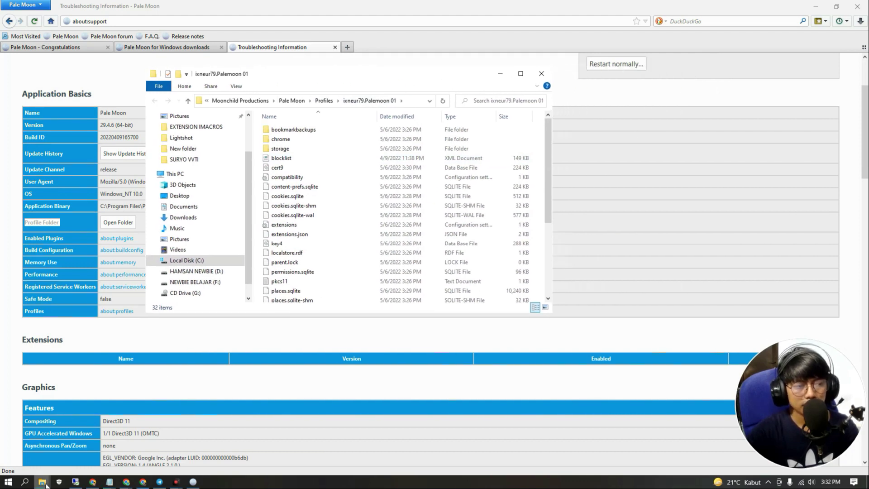
Bring up the Downloads folder window, place it beside the profile folder, and select the Extensions archive.
mouse_move(43, 482)
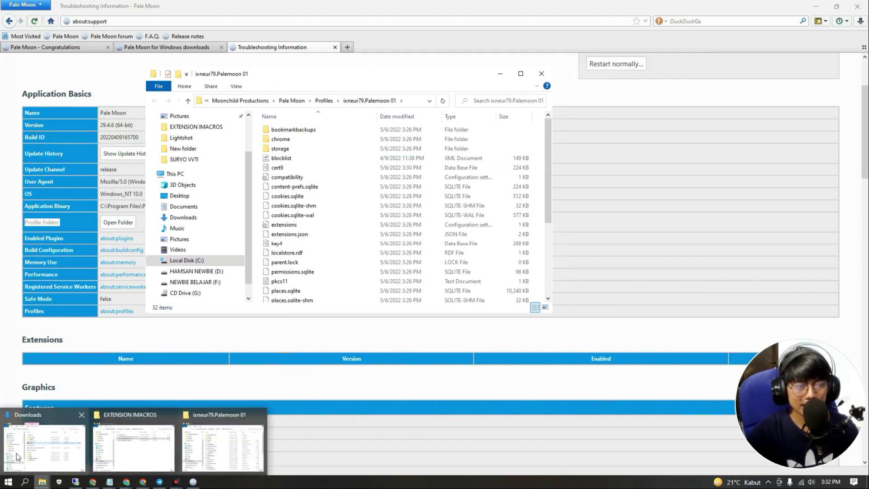
click(43, 448)
drag(603, 74, 712, 112)
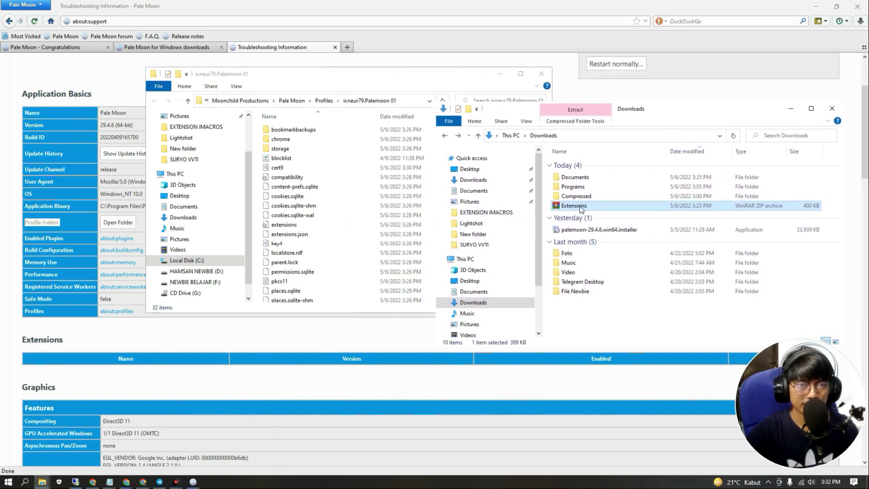
drag(574, 208, 594, 199)
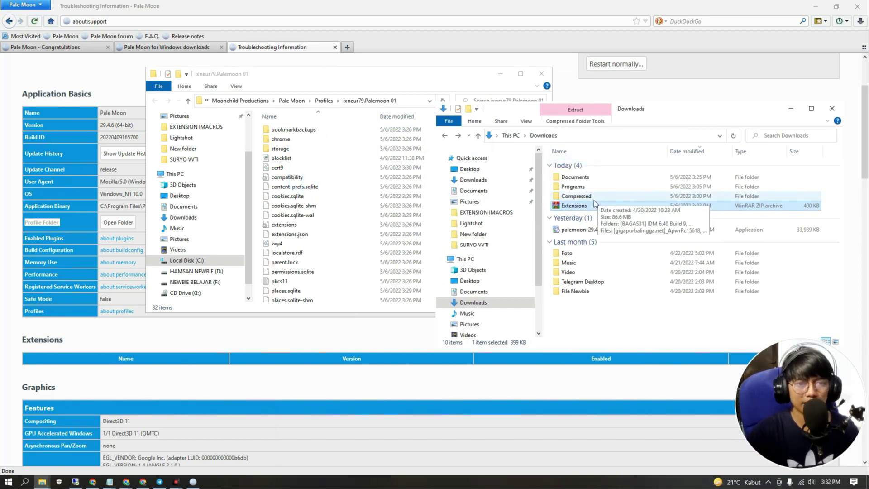
double_click(594, 208)
right_click(594, 208)
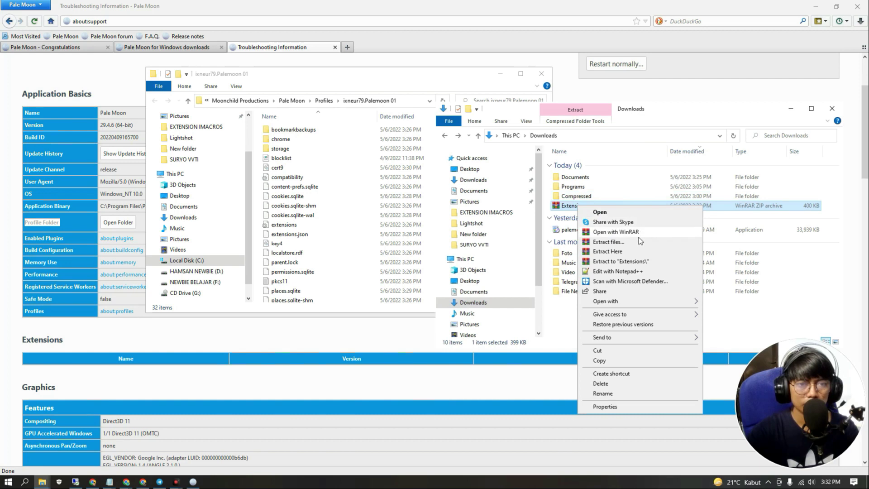
click(597, 361)
click(352, 233)
right_click(352, 233)
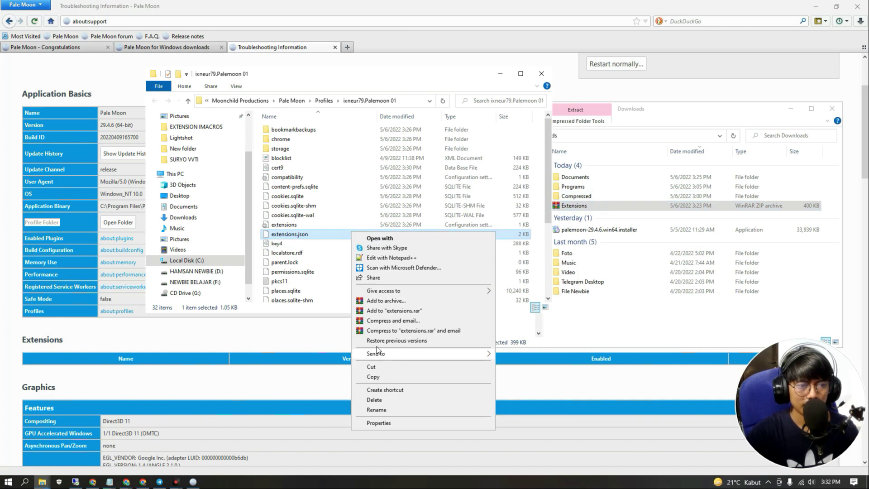
click(536, 142)
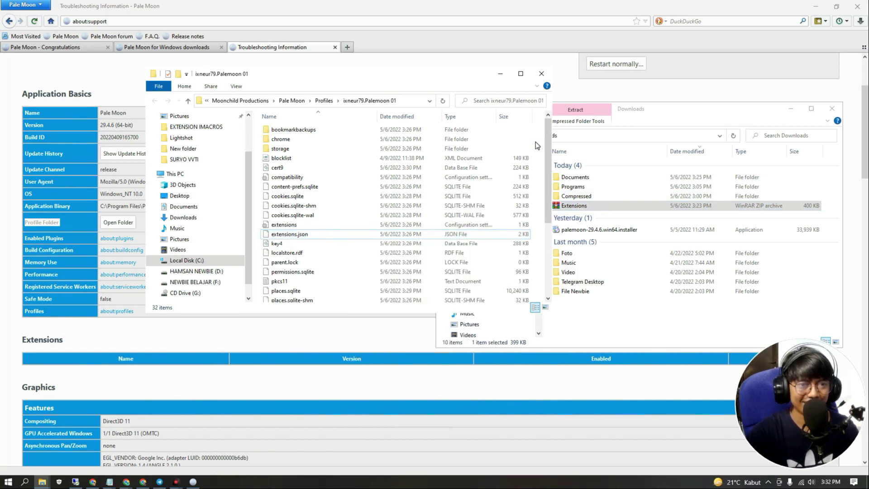
right_click(536, 142)
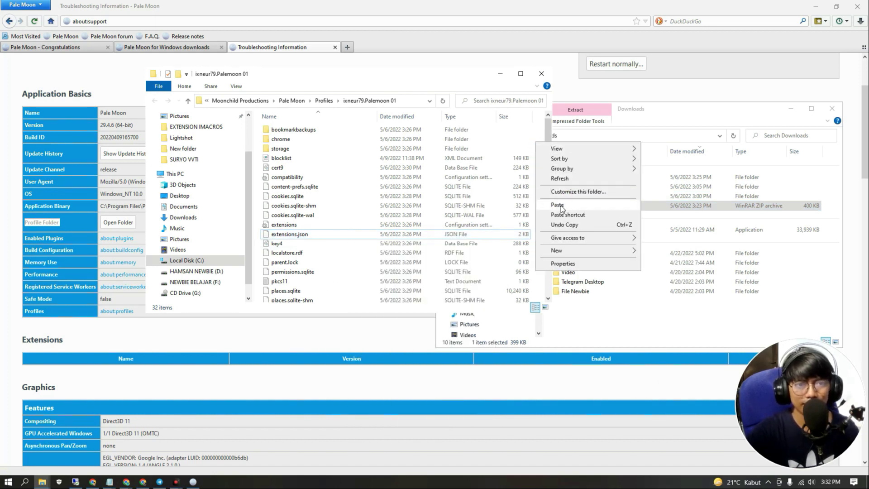
click(458, 77)
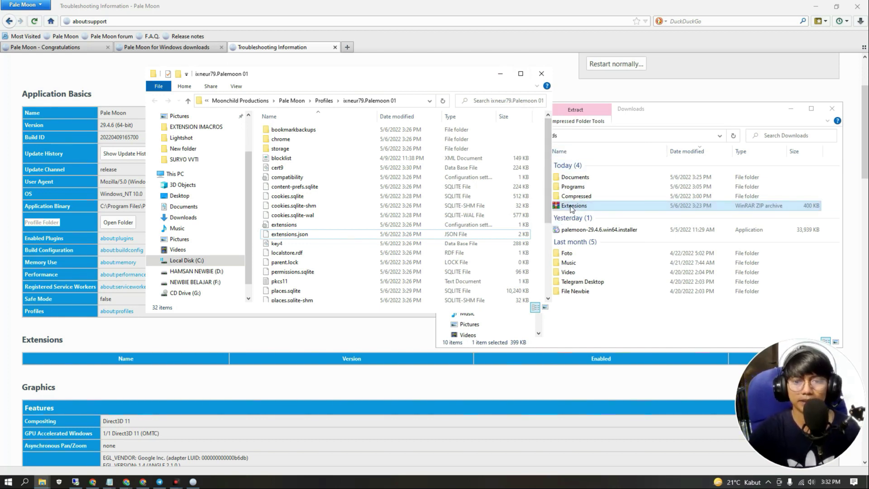
Move the Extensions archive from Downloads into the Pale Moon profile folder and bring that folder window forward.
drag(572, 208, 358, 245)
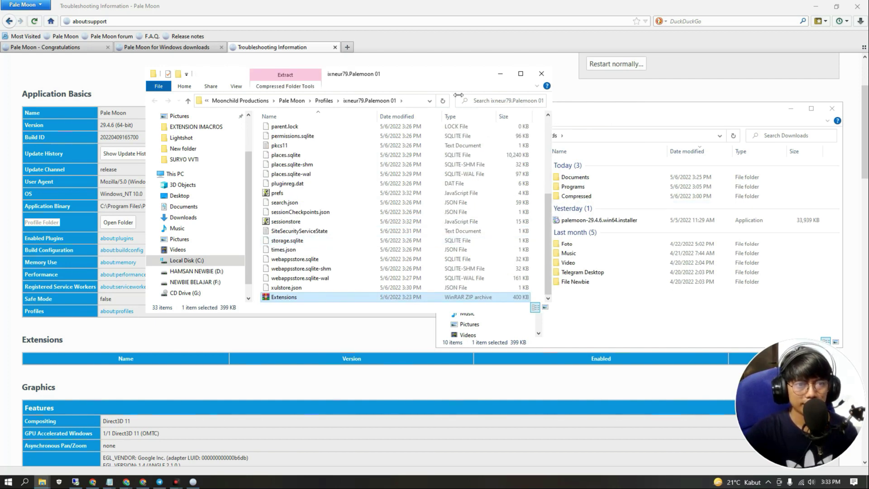
drag(657, 118, 666, 117)
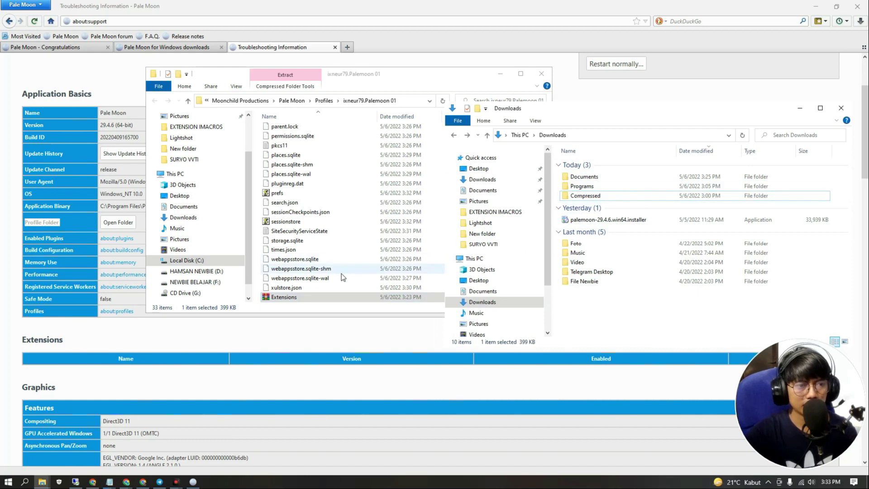
click(397, 87)
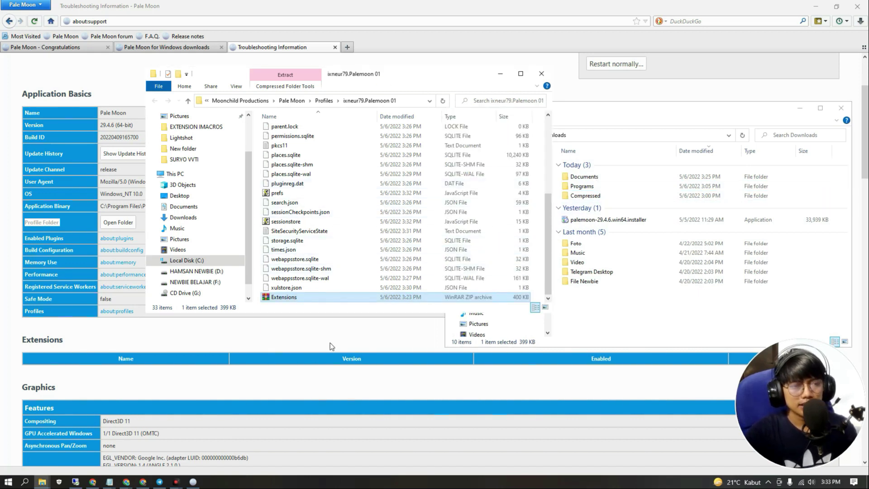
Extract the Extensions archive directly into the profile folder.
right_click(284, 301)
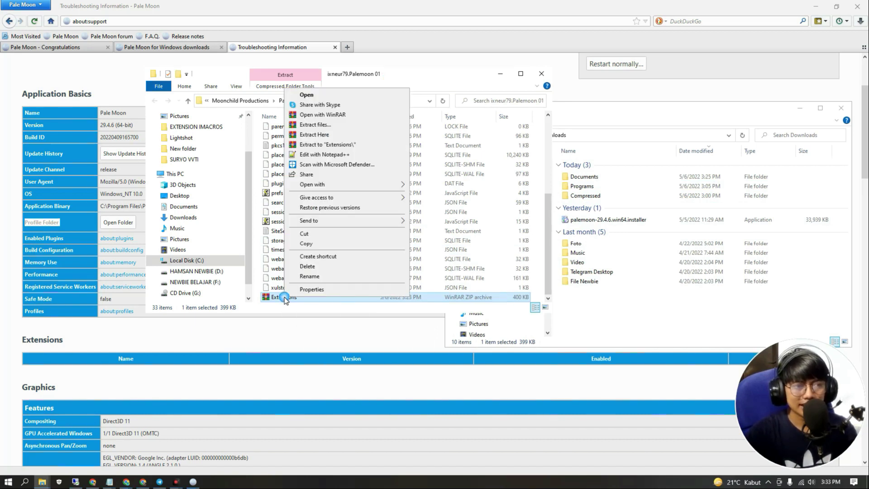
click(319, 134)
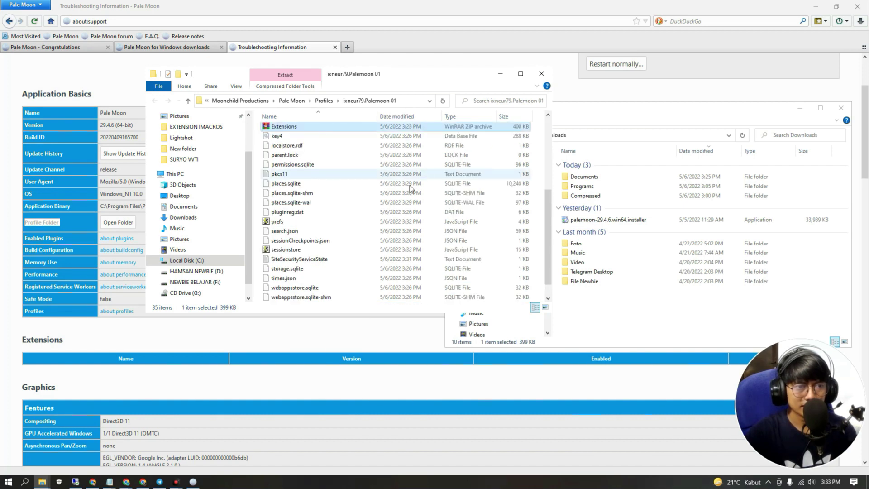
scroll(312, 215, up, 5)
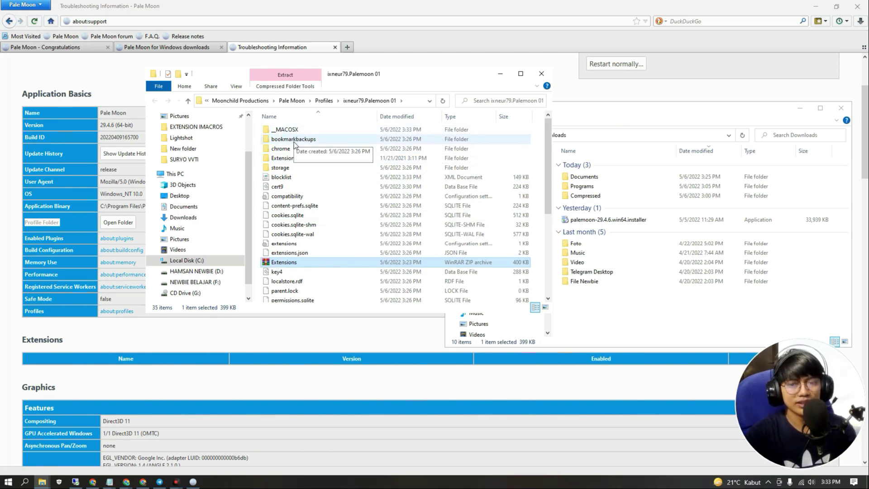
Delete the Extensions ZIP archive from the profile folder, minimize that folder window and return to the browser.
scroll(294, 144, down, 4)
scroll(290, 186, up, 1)
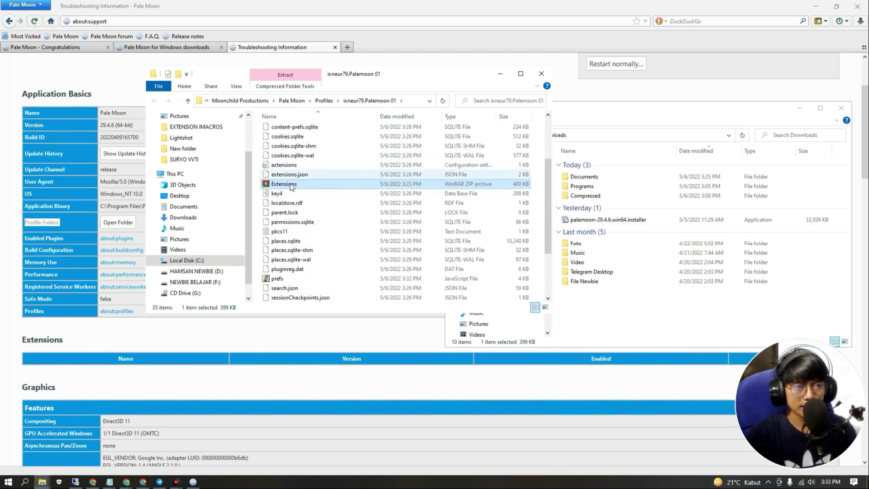
click(288, 185)
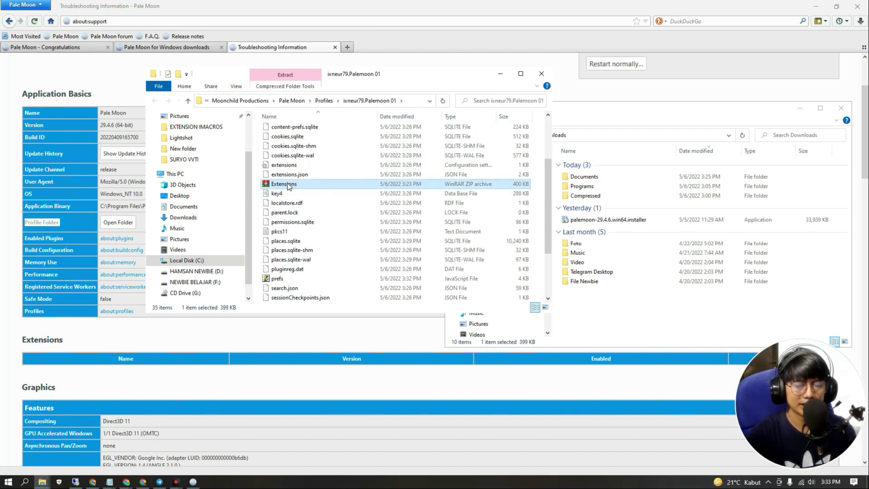
right_click(287, 183)
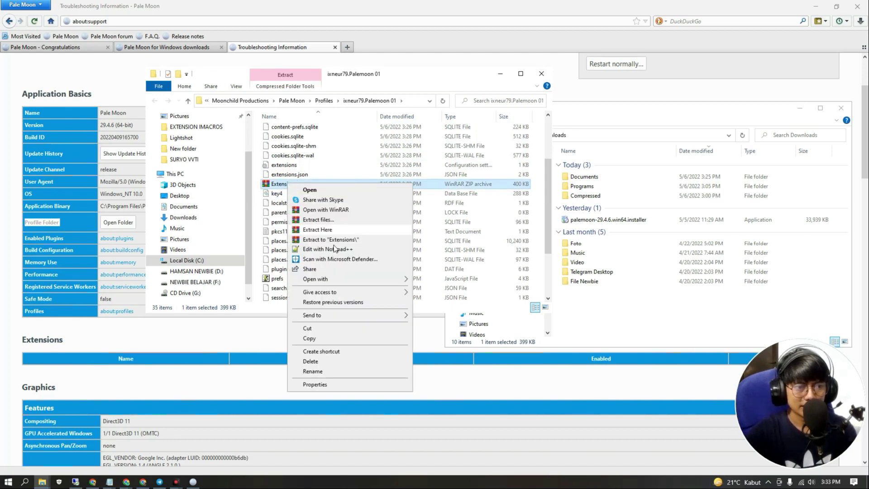
click(330, 365)
click(500, 73)
click(489, 43)
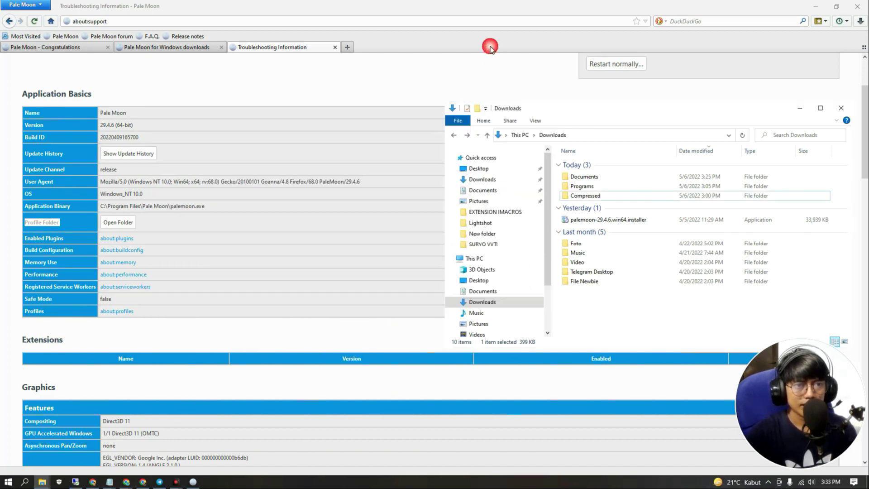
Restart Pale Moon normally from the troubleshooting page, clear the Downloads window out of the way and decline making Pale Moon the default browser.
scroll(451, 157, up, 3)
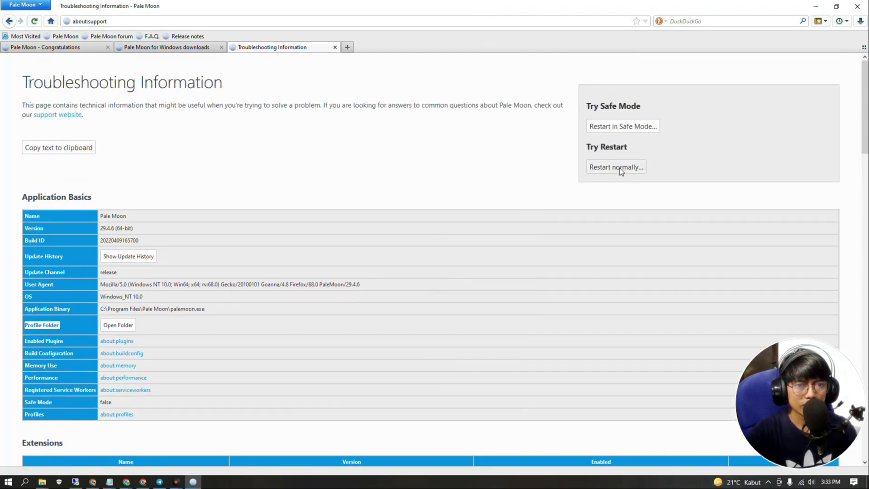
click(617, 166)
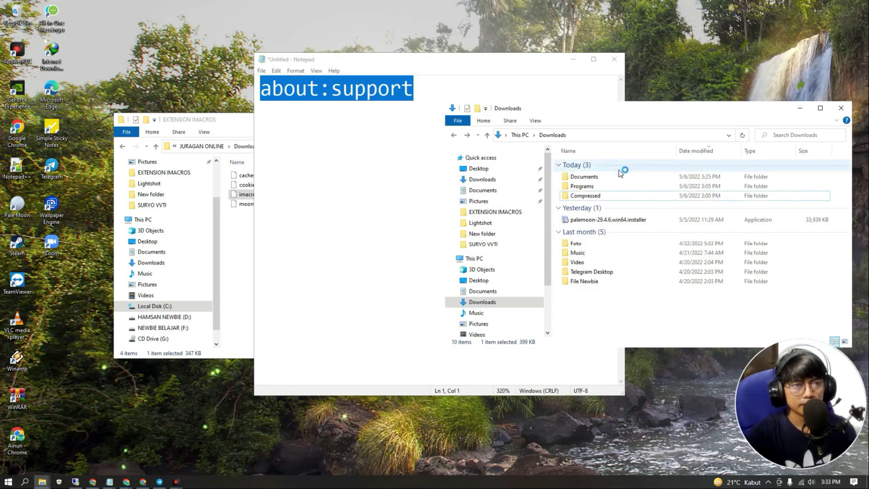
drag(482, 59, 403, 100)
click(519, 97)
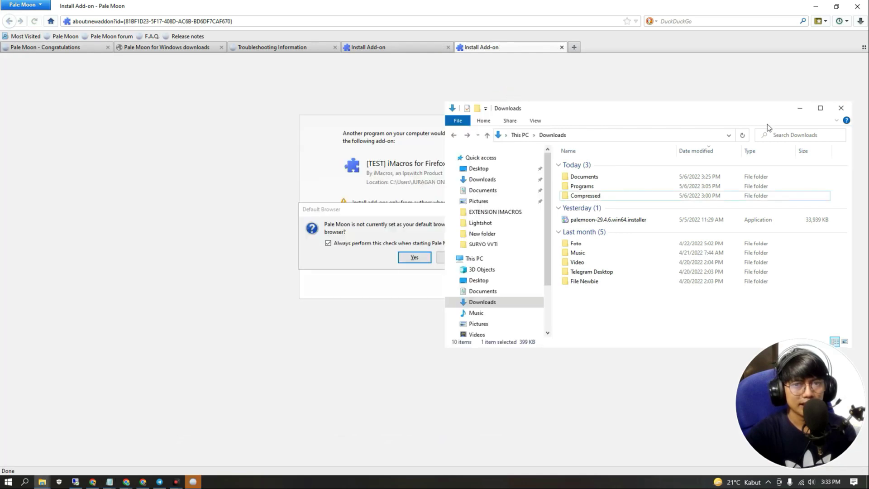
click(800, 108)
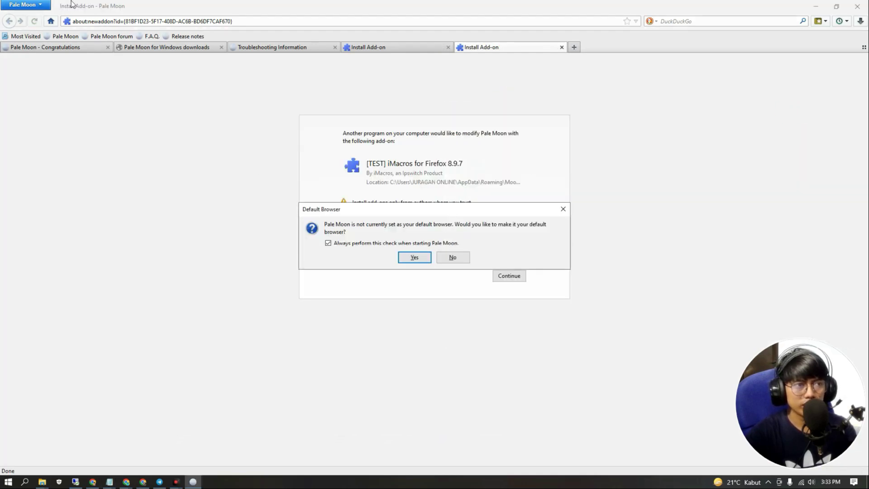
click(453, 257)
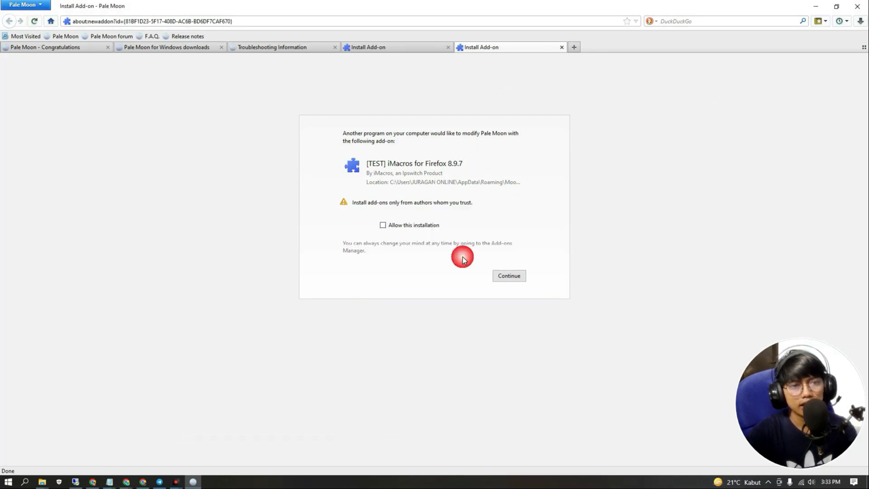
Allow installation of the [TEST] iMacros for Firefox 8.9.7 add-on and restart Pale Moon to finish it, again declining the default browser request.
click(385, 226)
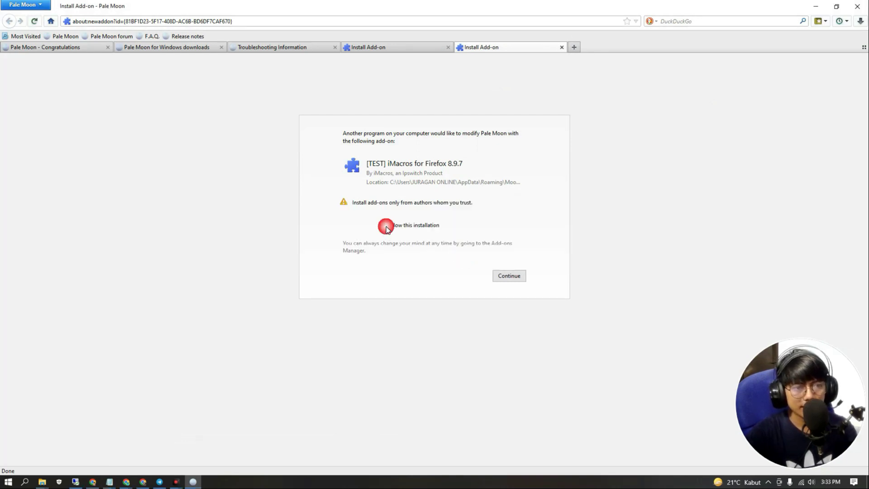
click(508, 279)
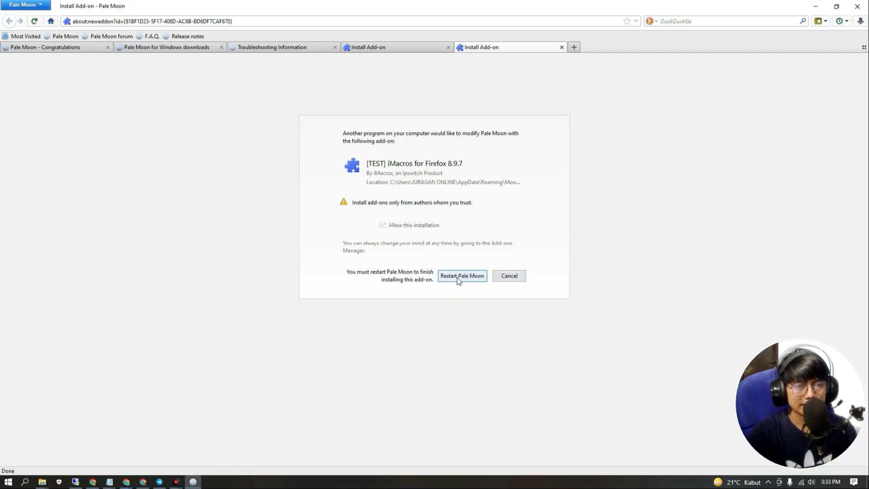
click(457, 277)
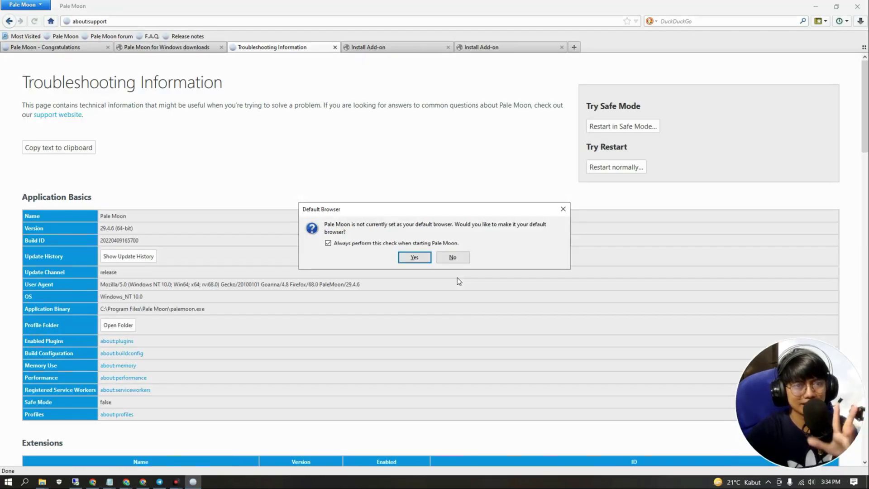
click(459, 258)
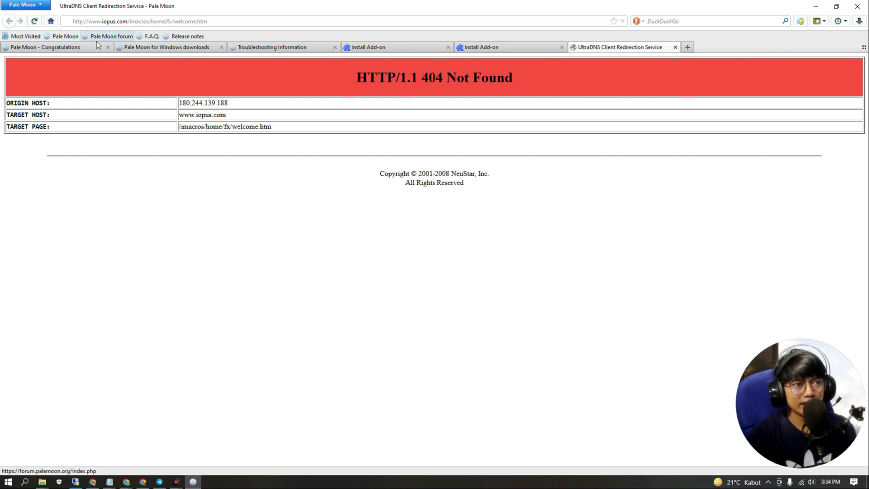
Close both Install Add-on pages and the iMacros welcome page, and show the iMacros sidebar.
click(449, 48)
click(448, 47)
click(449, 48)
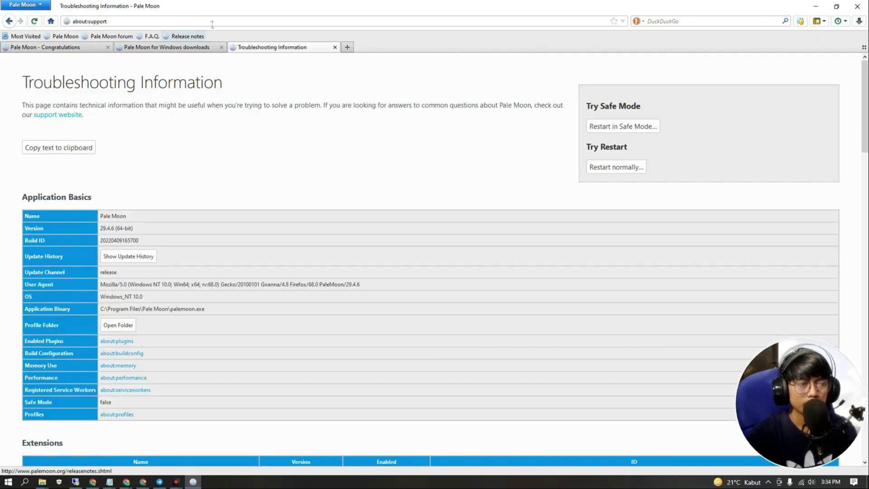
click(801, 21)
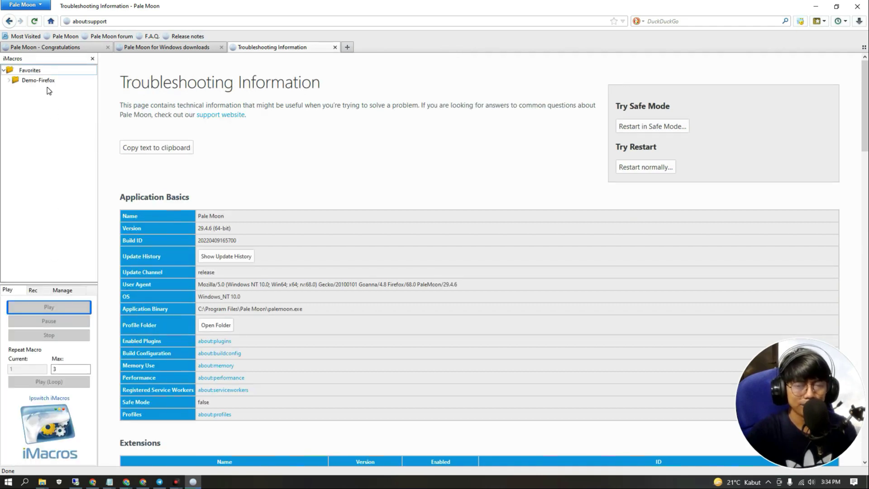
click(589, 19)
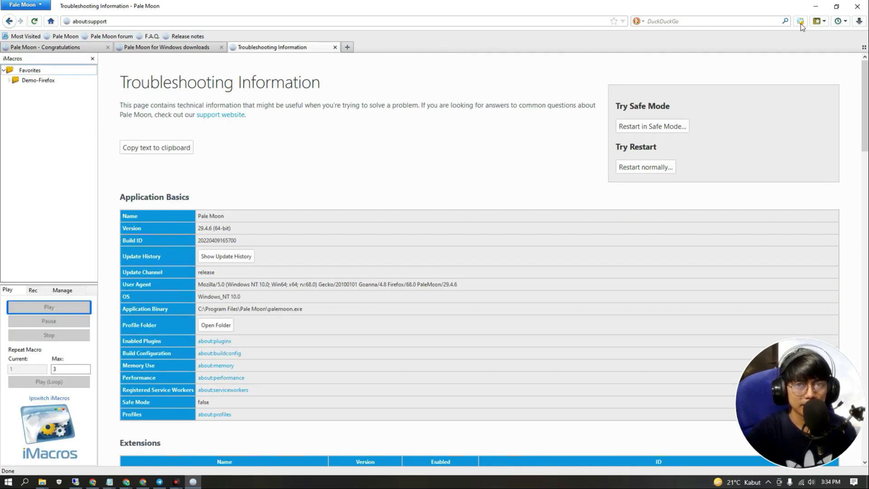
click(23, 5)
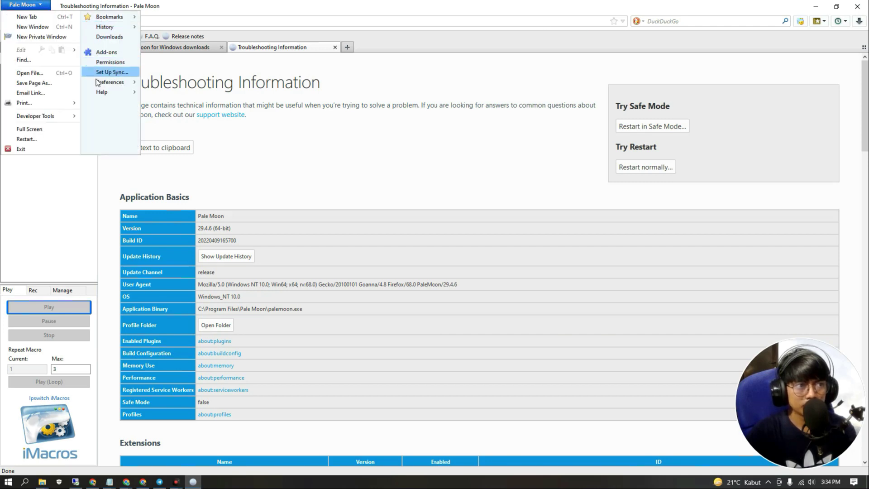
mouse_move(109, 87)
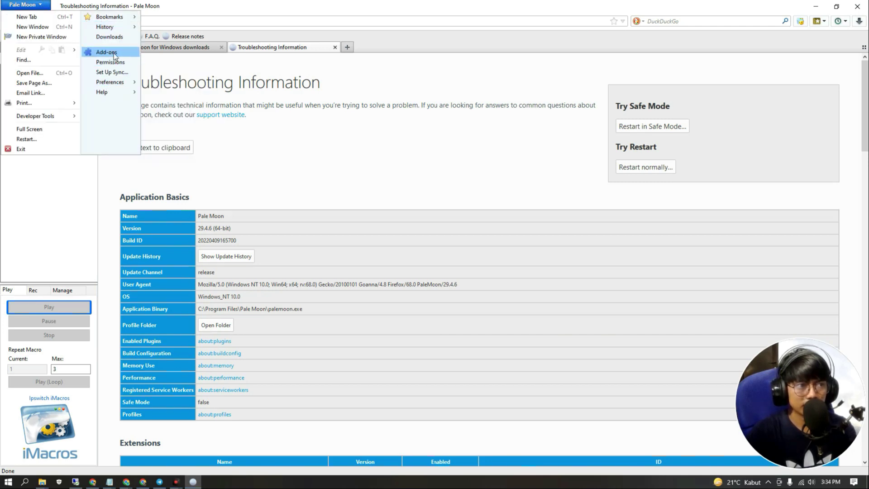
click(133, 92)
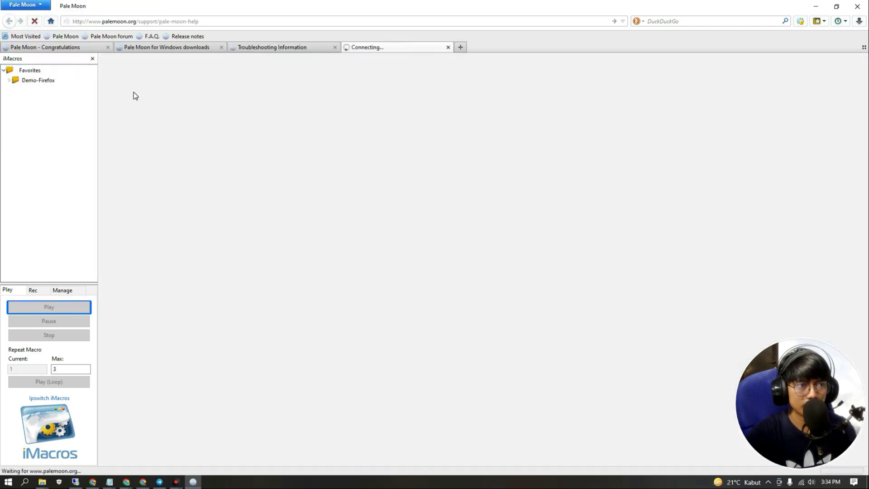
click(296, 47)
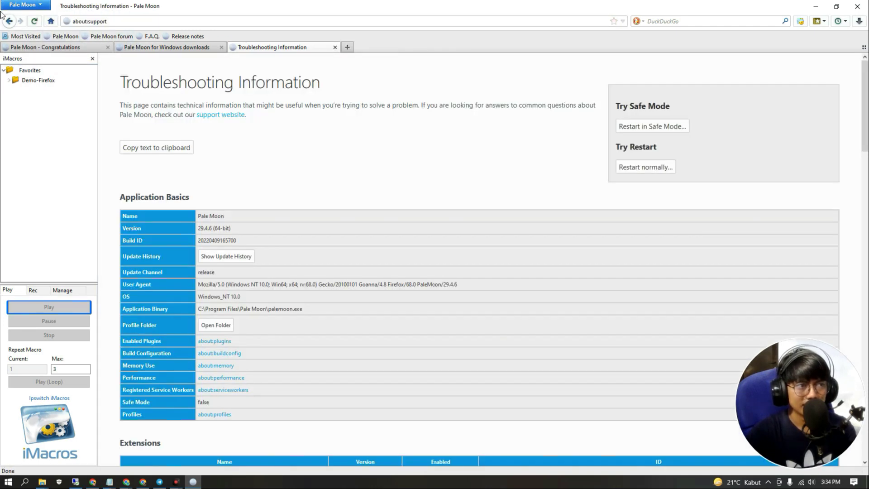
Check the installed browser version in the About Pale Moon window, and close that window.
click(25, 5)
mouse_move(137, 91)
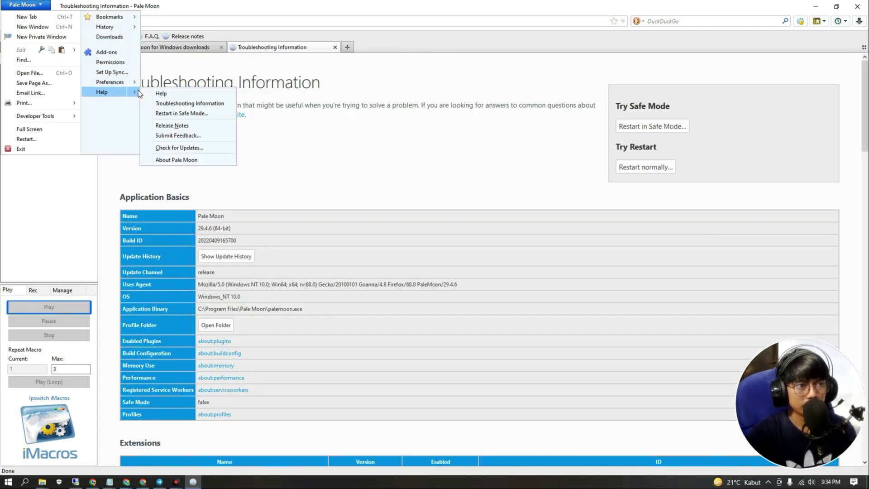
click(171, 160)
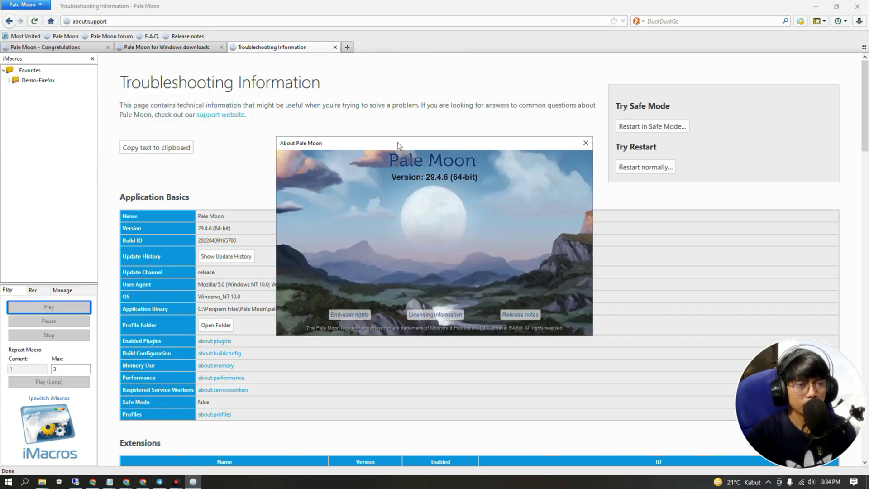
drag(477, 142, 517, 81)
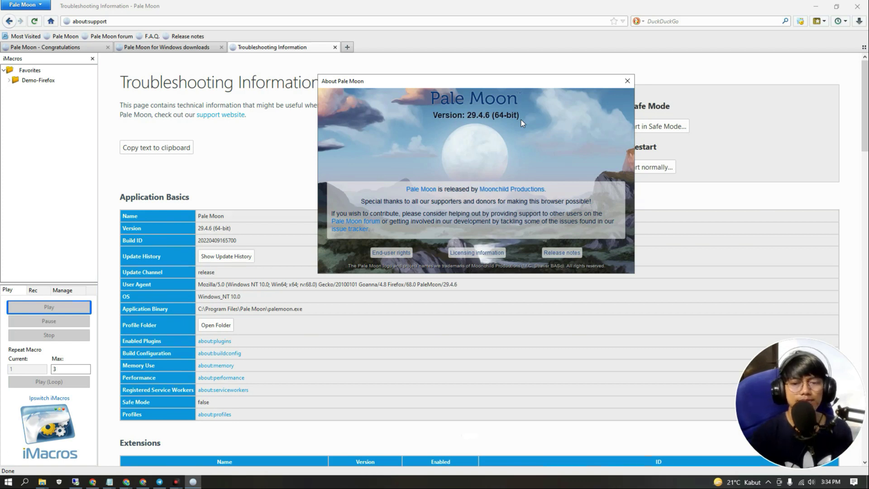
click(476, 378)
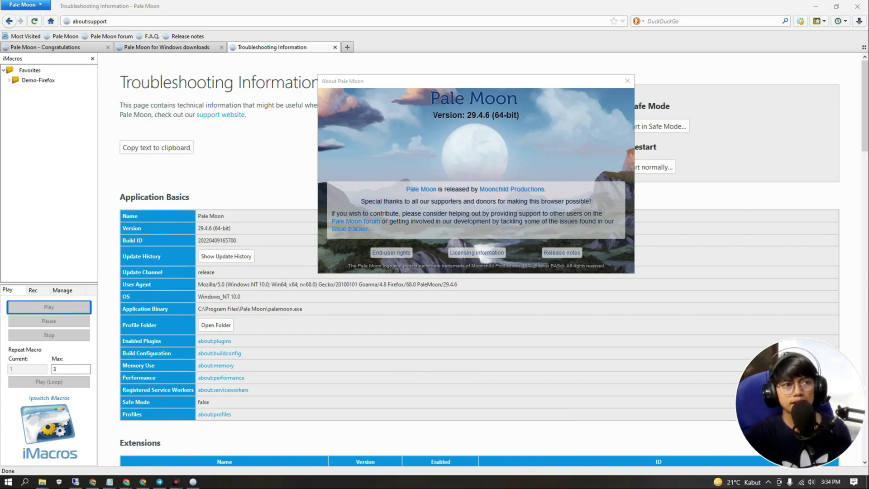
mouse_move(829, 382)
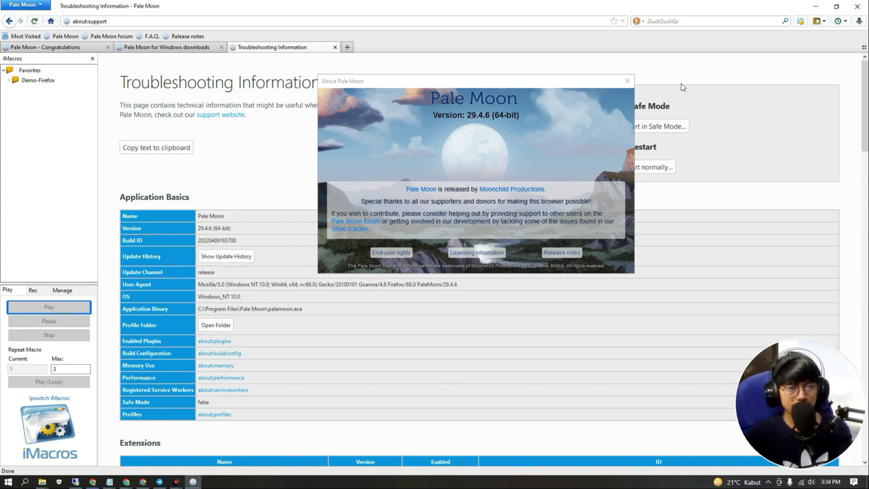
click(40, 482)
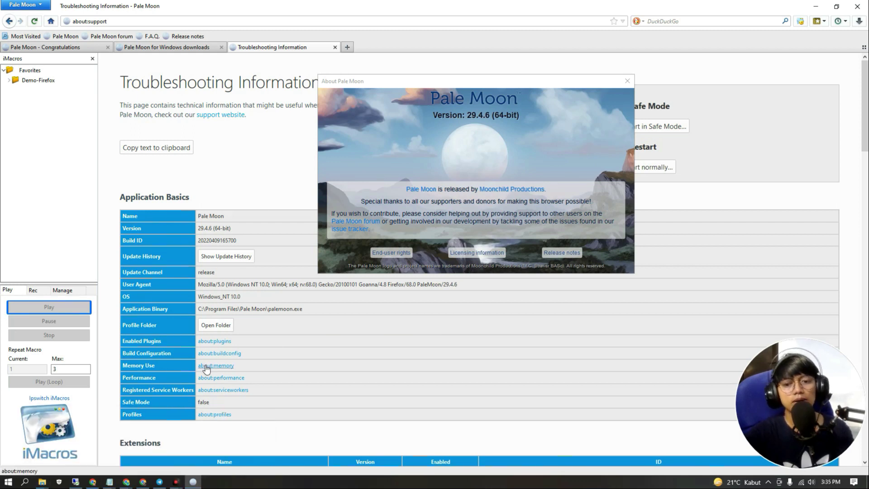
click(628, 81)
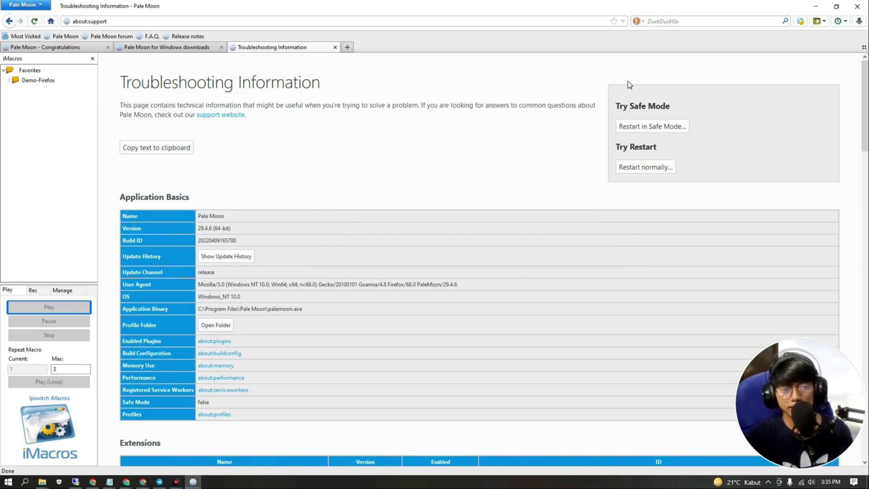
Open the profile folder from the troubleshooting page, move its window clear of the sidebar and look through the folder's contents.
click(216, 326)
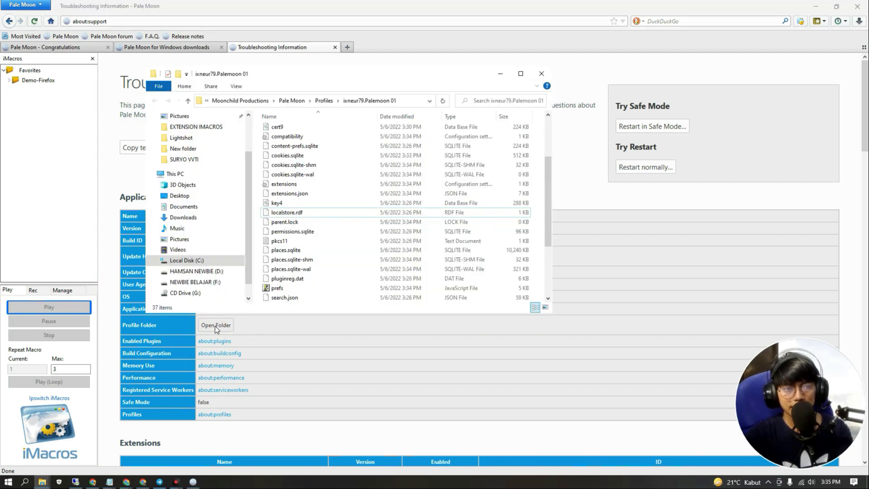
drag(401, 77, 509, 89)
scroll(476, 235, up, 3)
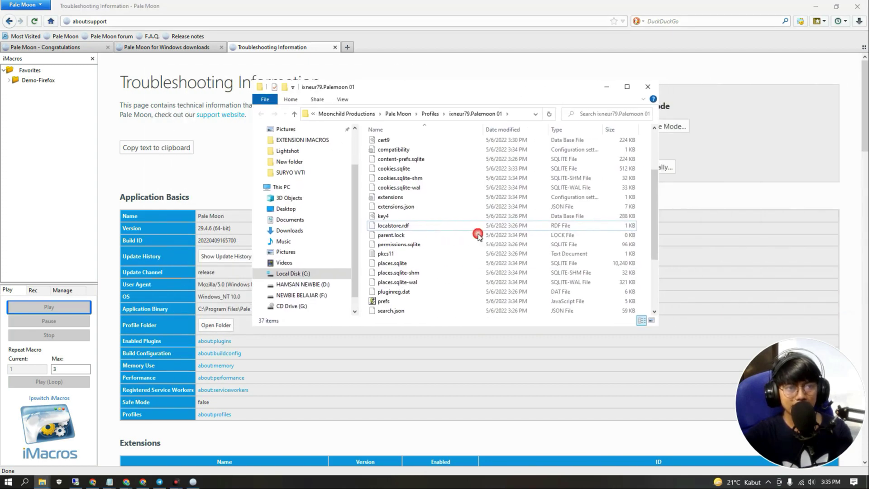
scroll(456, 230, down, 6)
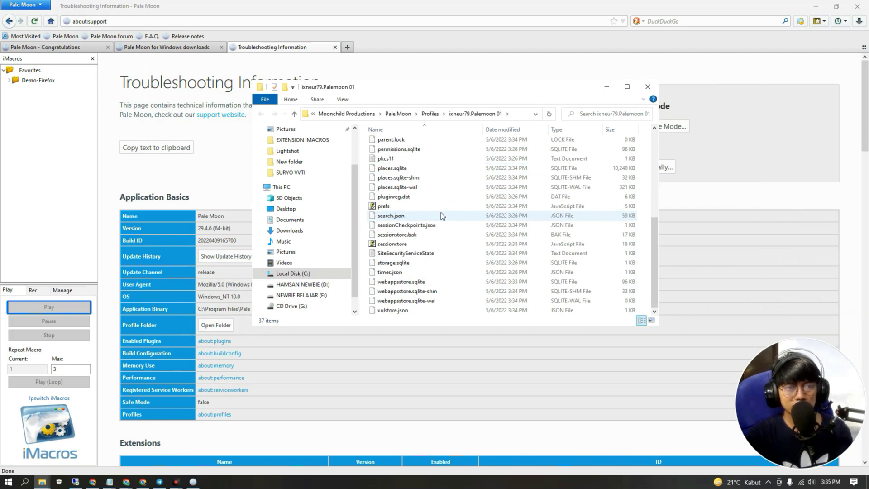
scroll(440, 212, up, 3)
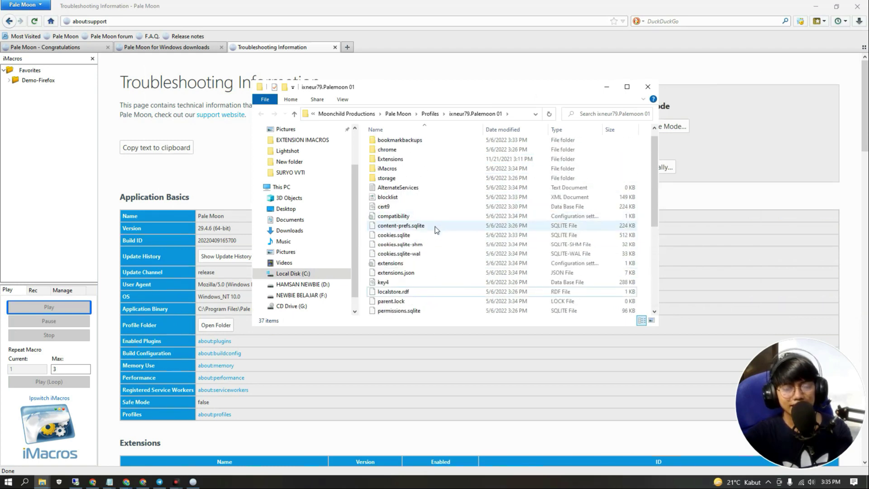